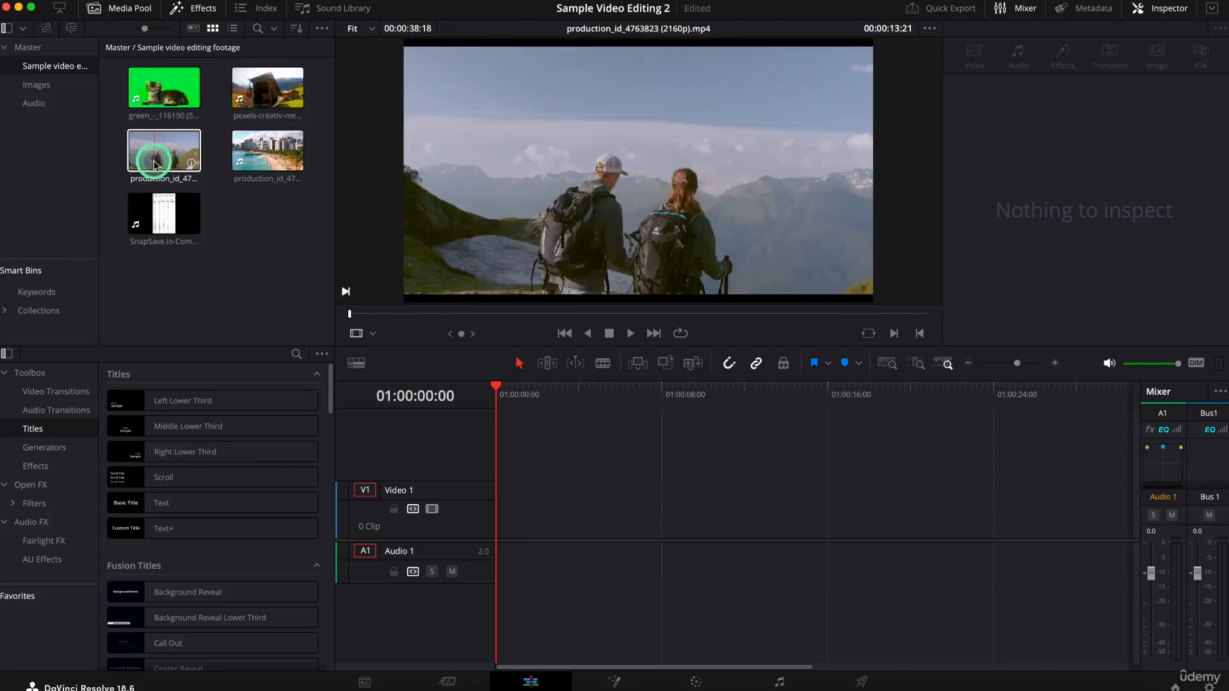
pyautogui.moveTo(164, 151); pyautogui.dragTo(499, 506)
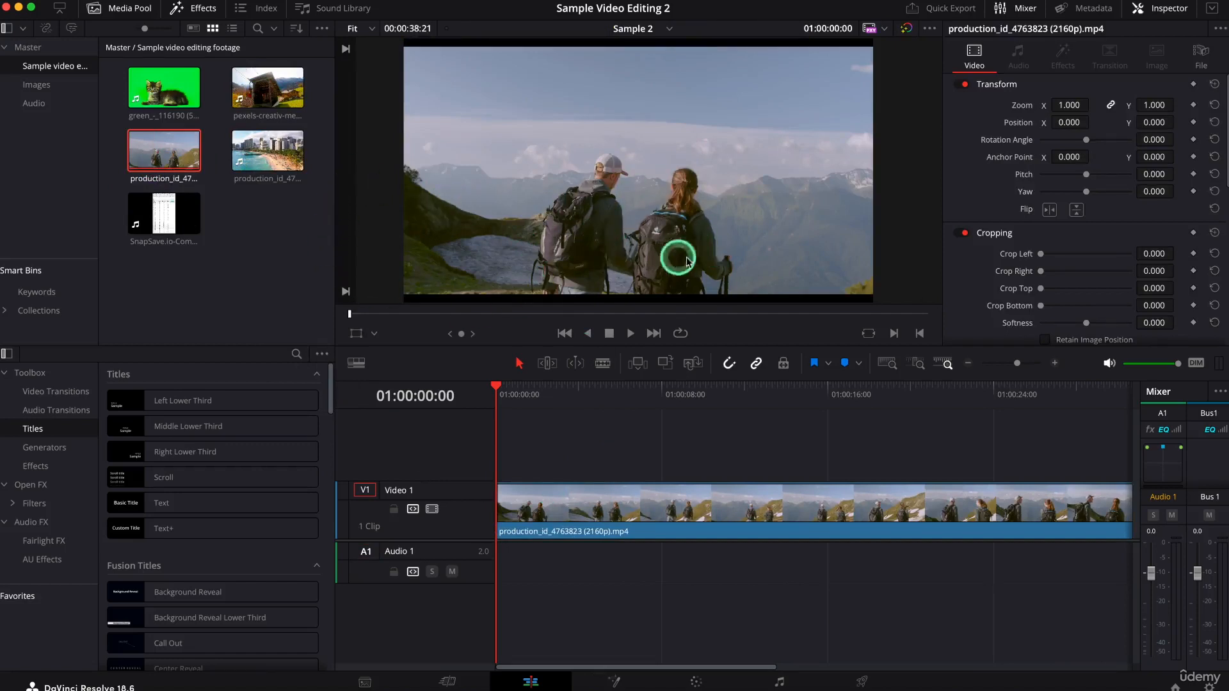
pyautogui.click(182, 89)
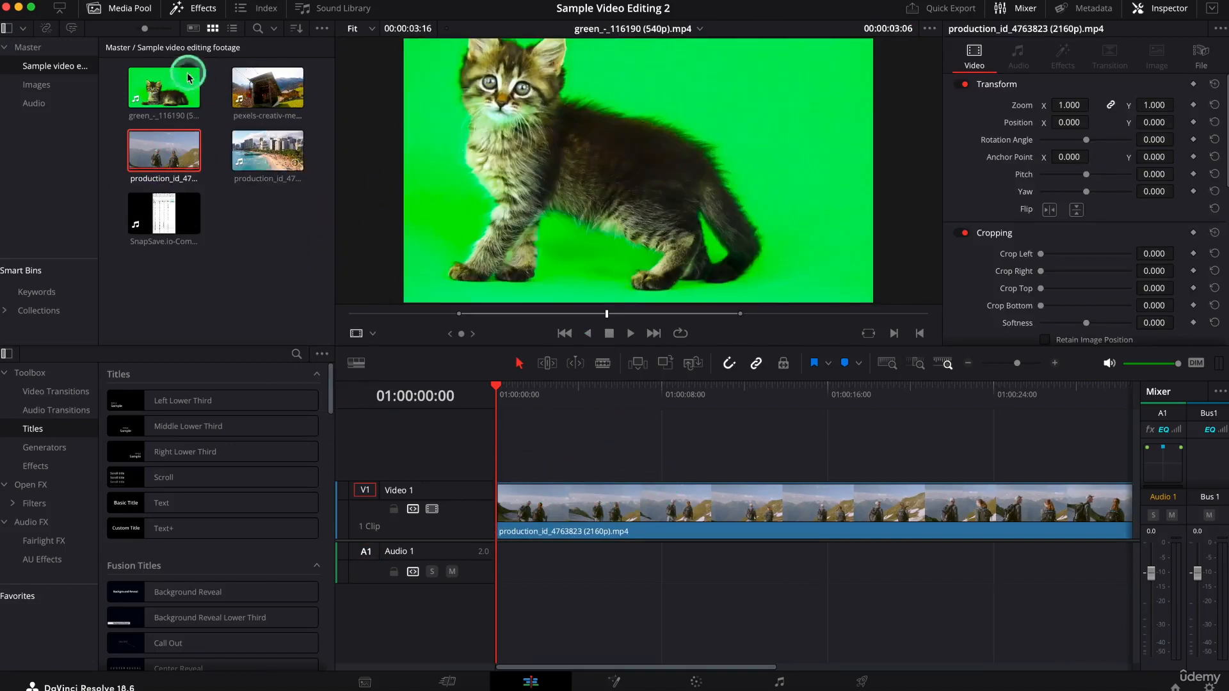
pyautogui.click(282, 103)
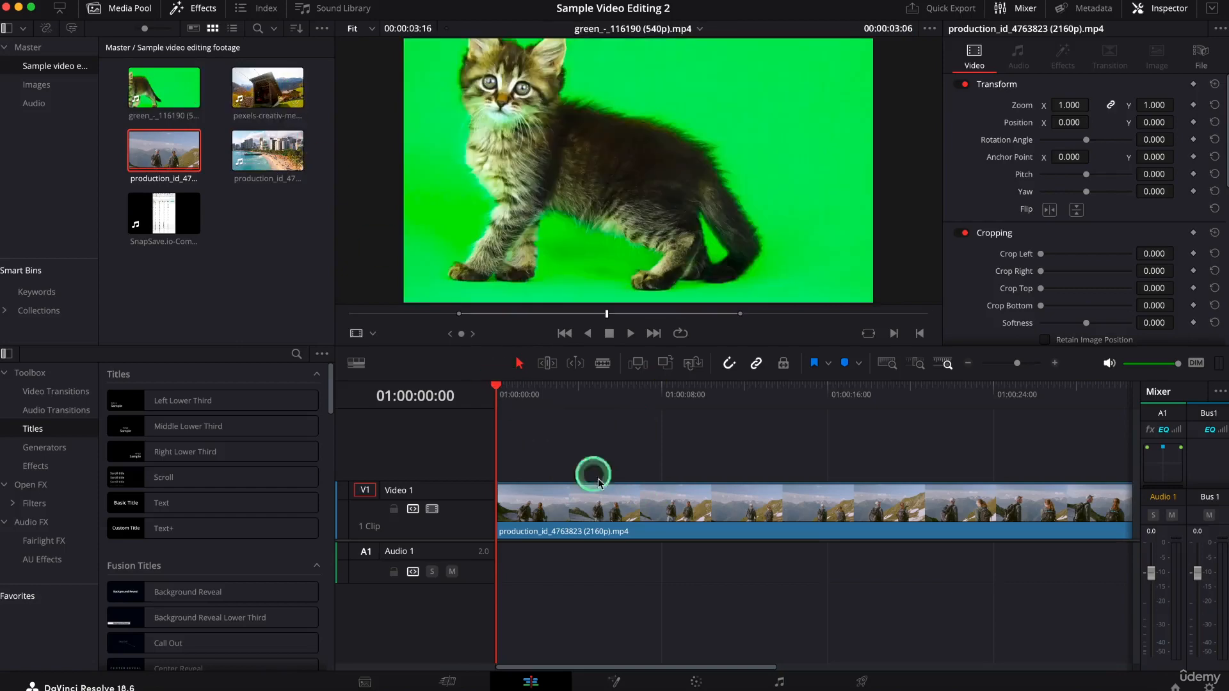
pyautogui.click(634, 517)
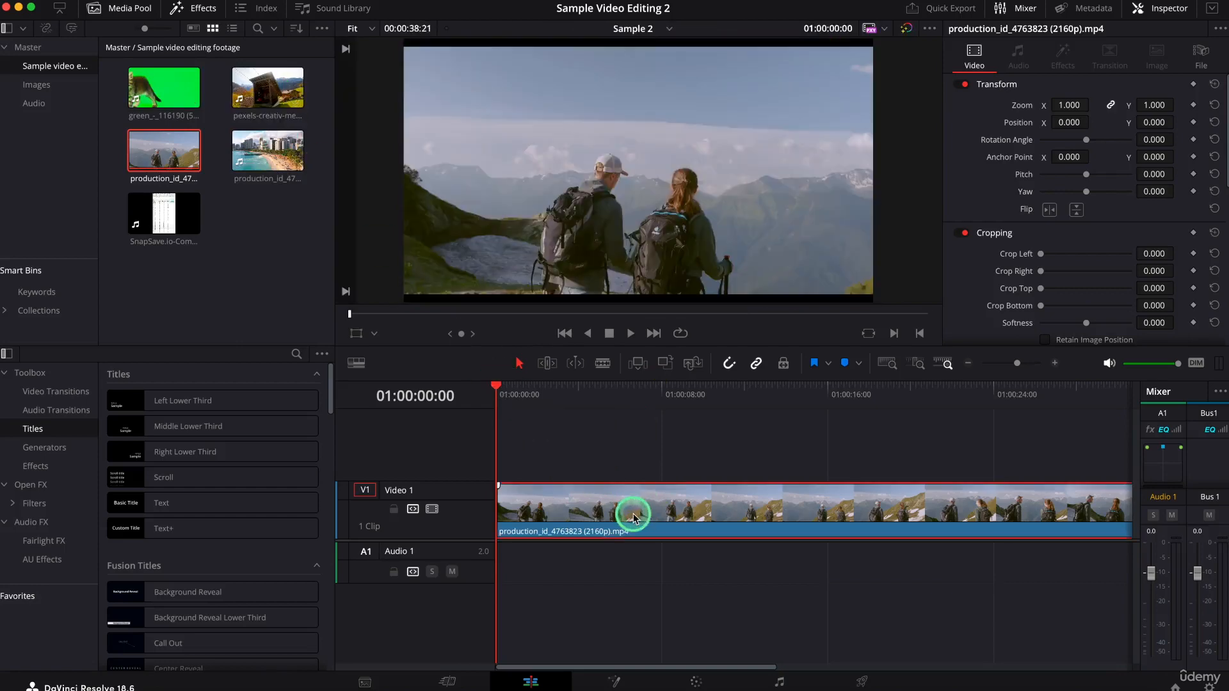
pyautogui.press('BackSpace')
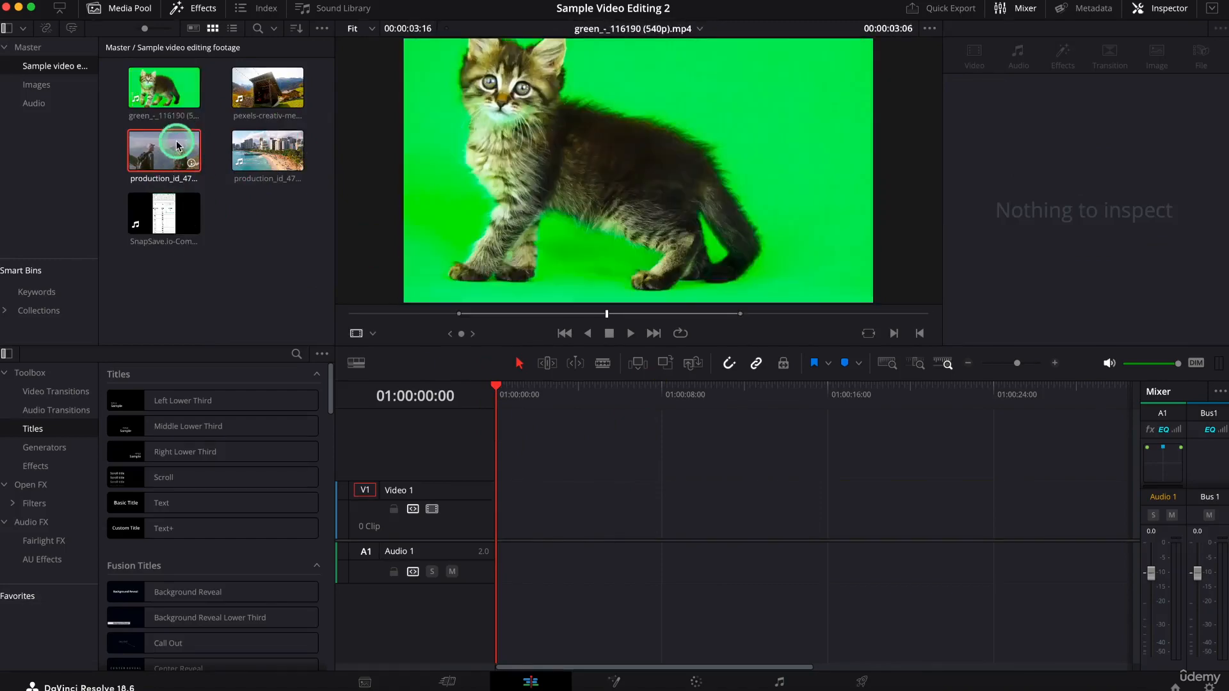
# Place the green-screen kitten clip at the start of the timeline and rename its video track "Cat track"
pyautogui.moveTo(163, 88); pyautogui.dragTo(482, 527)
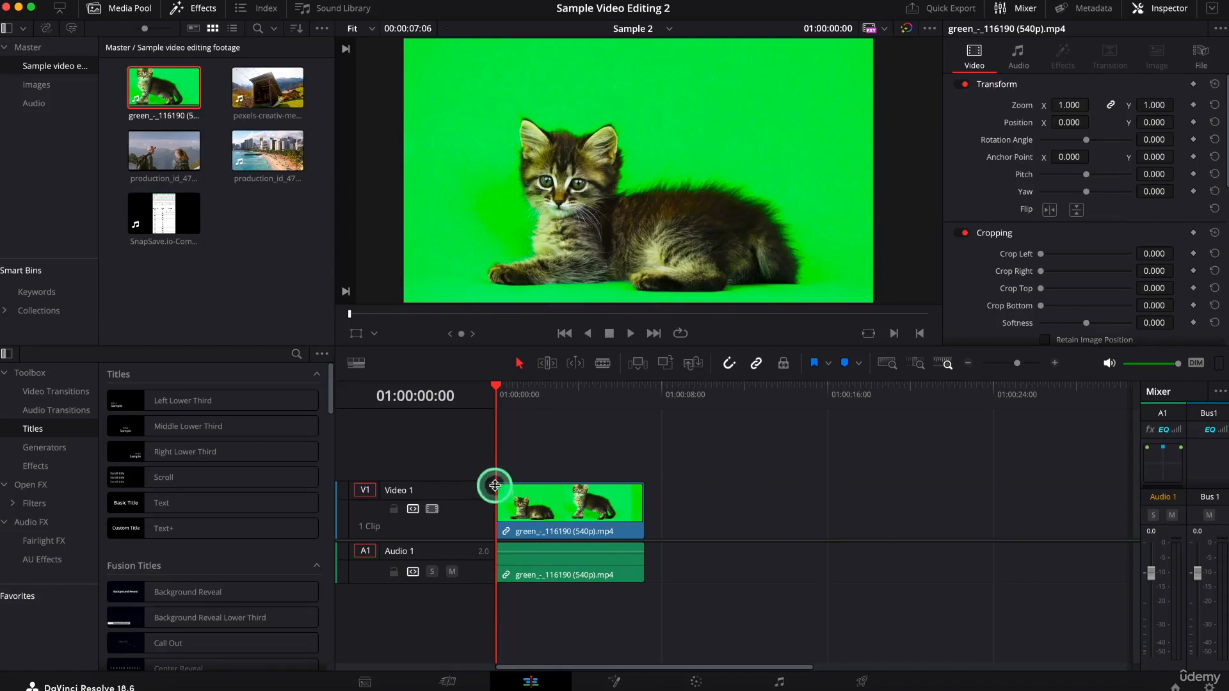
pyautogui.click(584, 579)
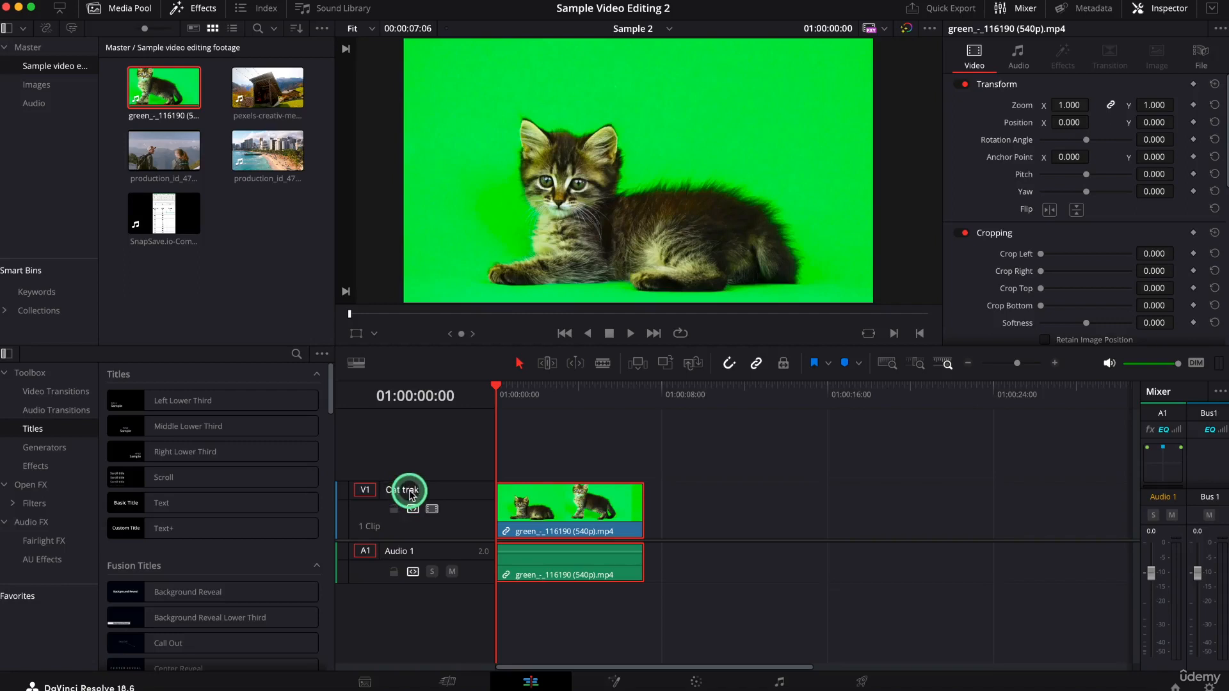
pyautogui.write('k')
pyautogui.press('Return')
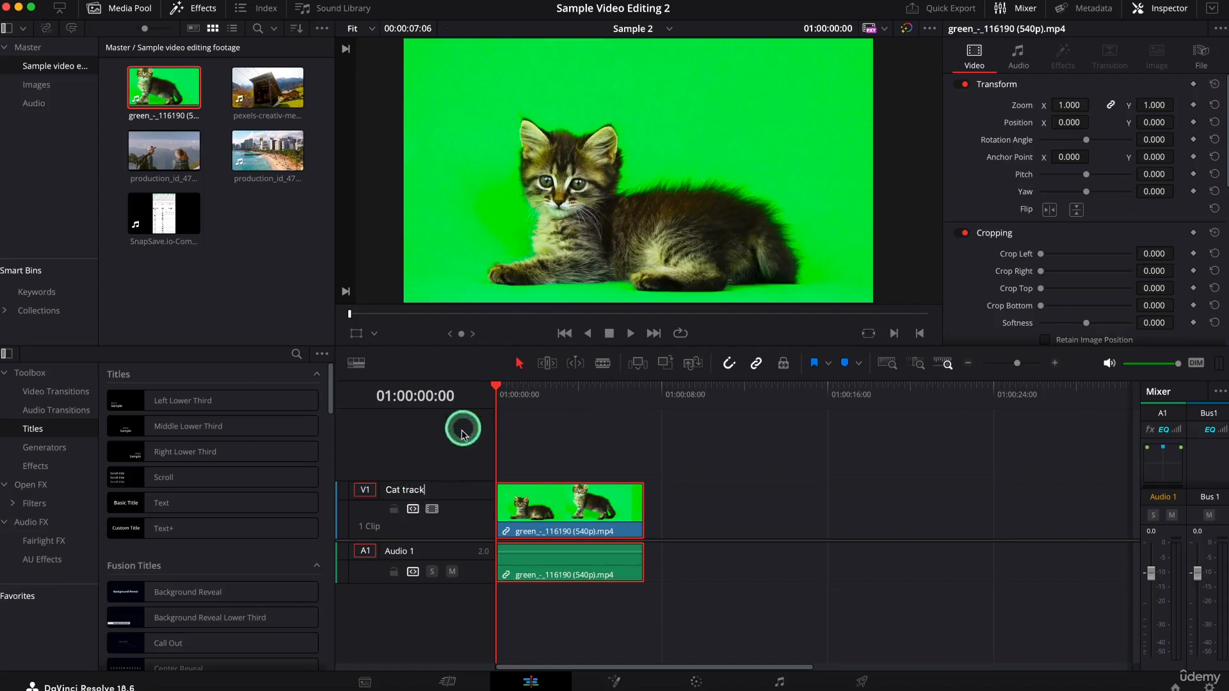
# Try the Cat track's disable and lock controls, testing whether its clip can be moved, and restore both settings
pyautogui.click(432, 510)
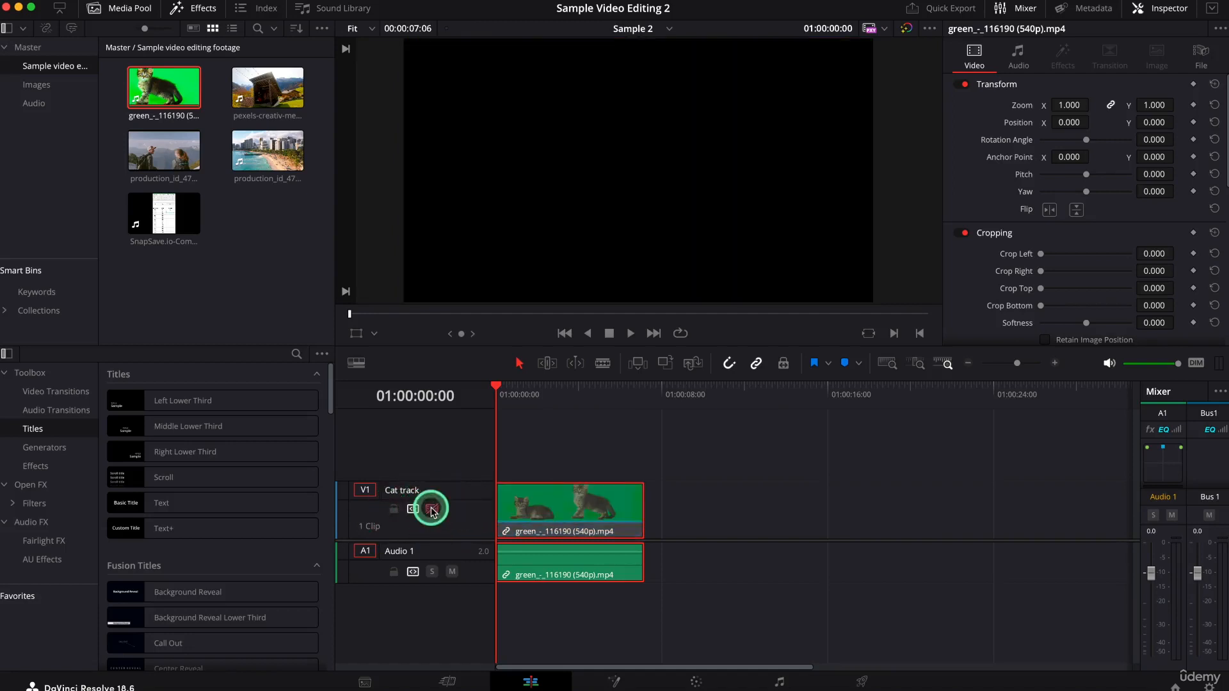
pyautogui.click(432, 509)
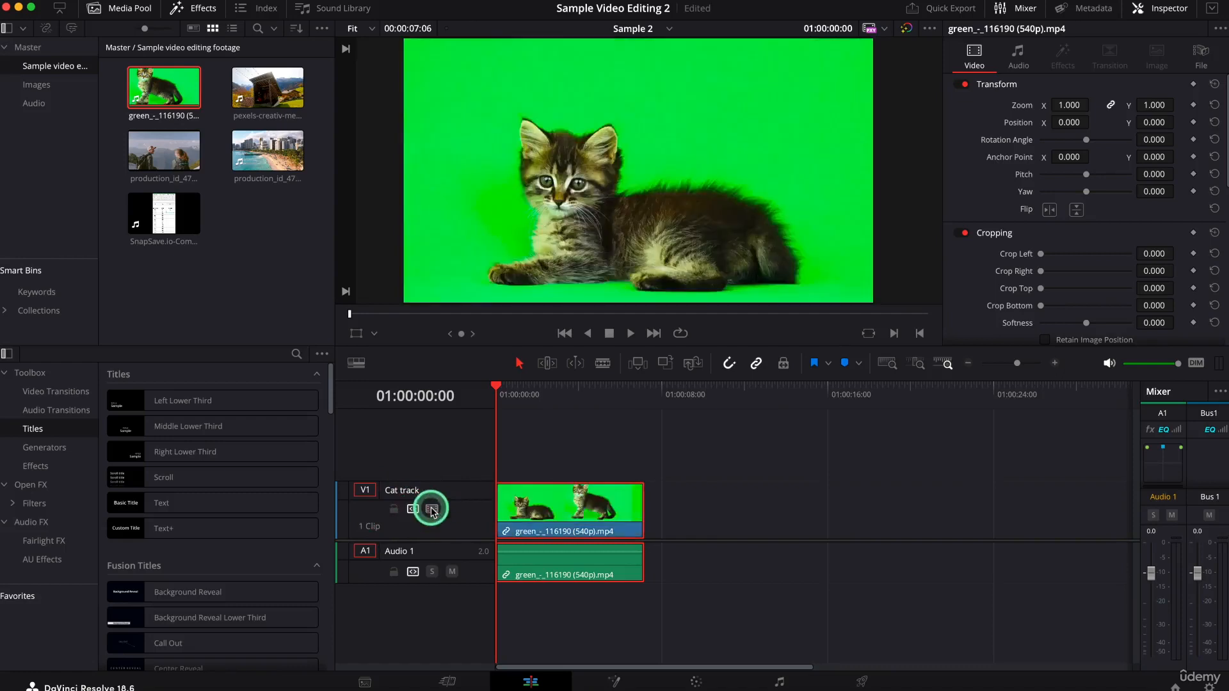
pyautogui.click(392, 512)
pyautogui.moveTo(625, 509); pyautogui.dragTo(546, 510)
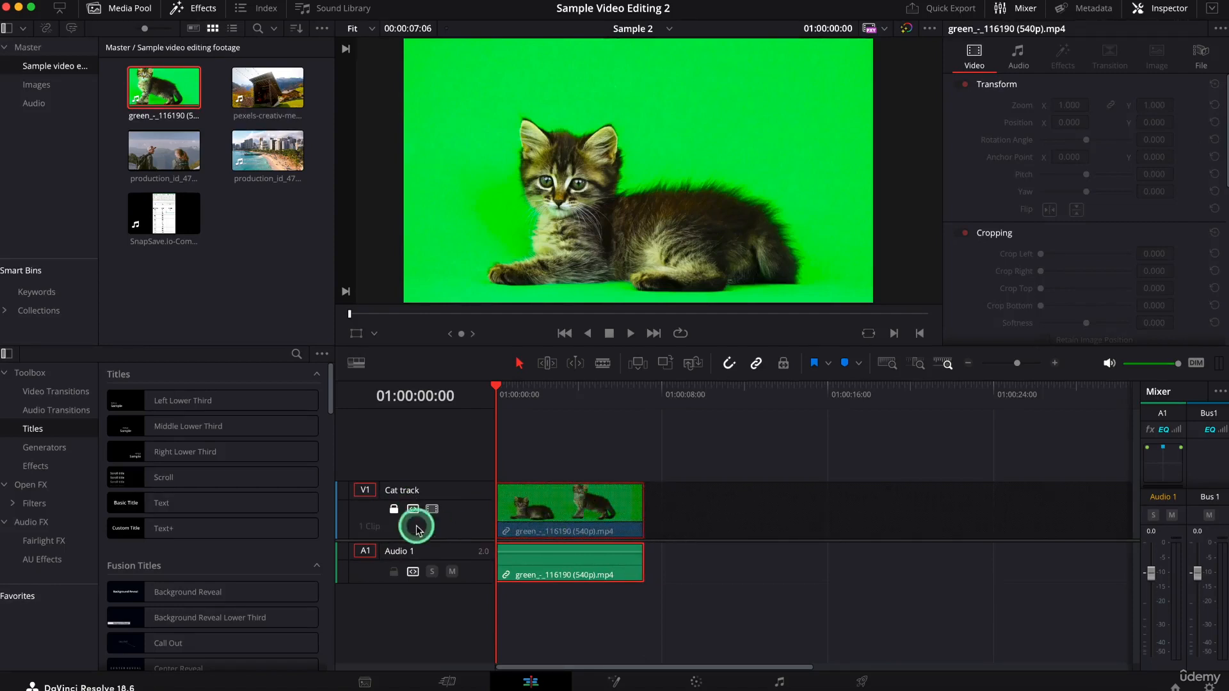
pyautogui.click(392, 511)
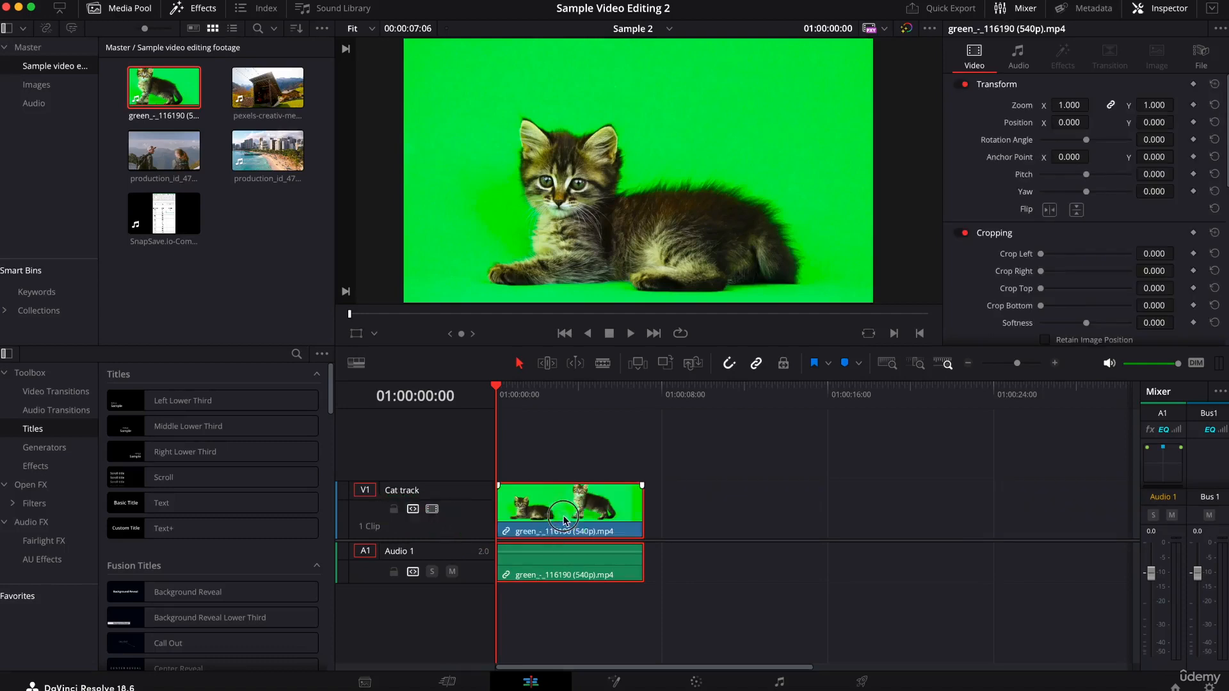
pyautogui.moveTo(560, 522)
pyautogui.mouseDown()
pyautogui.moveTo(601, 525)
pyautogui.moveTo(554, 515)
pyautogui.mouseUp()
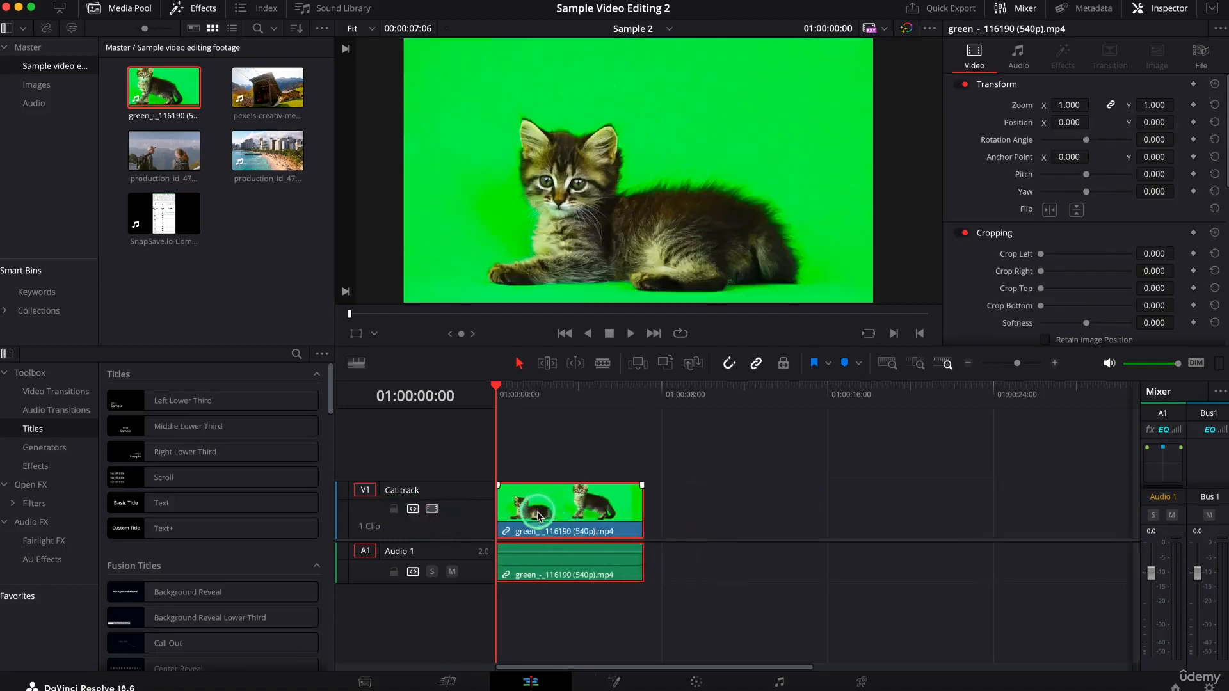
# Rename the kitten clip's audio track "Trial audio"
pyautogui.click(566, 579)
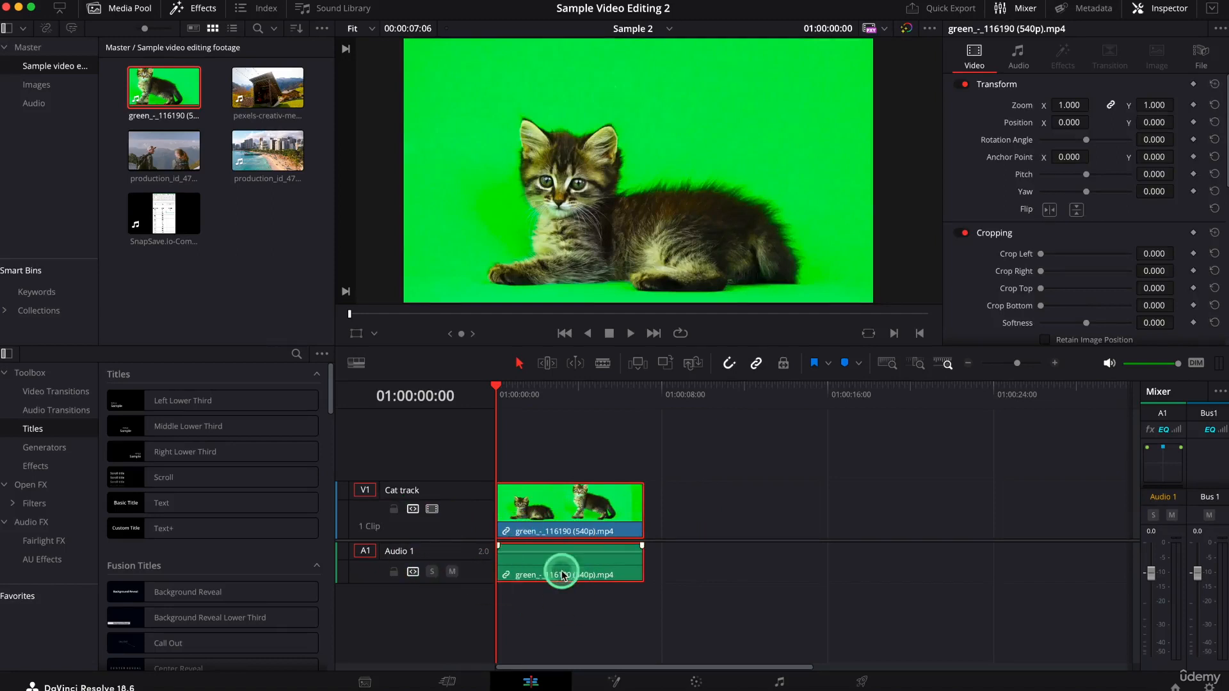
pyautogui.click(409, 553)
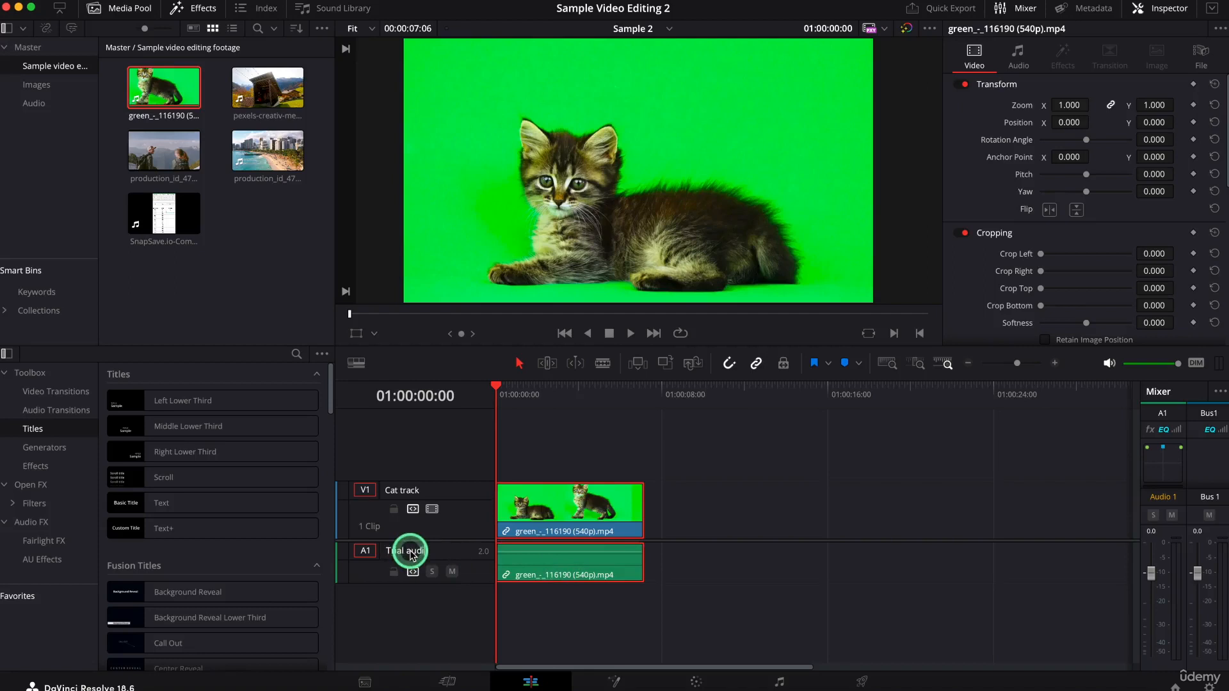
pyautogui.press('Return')
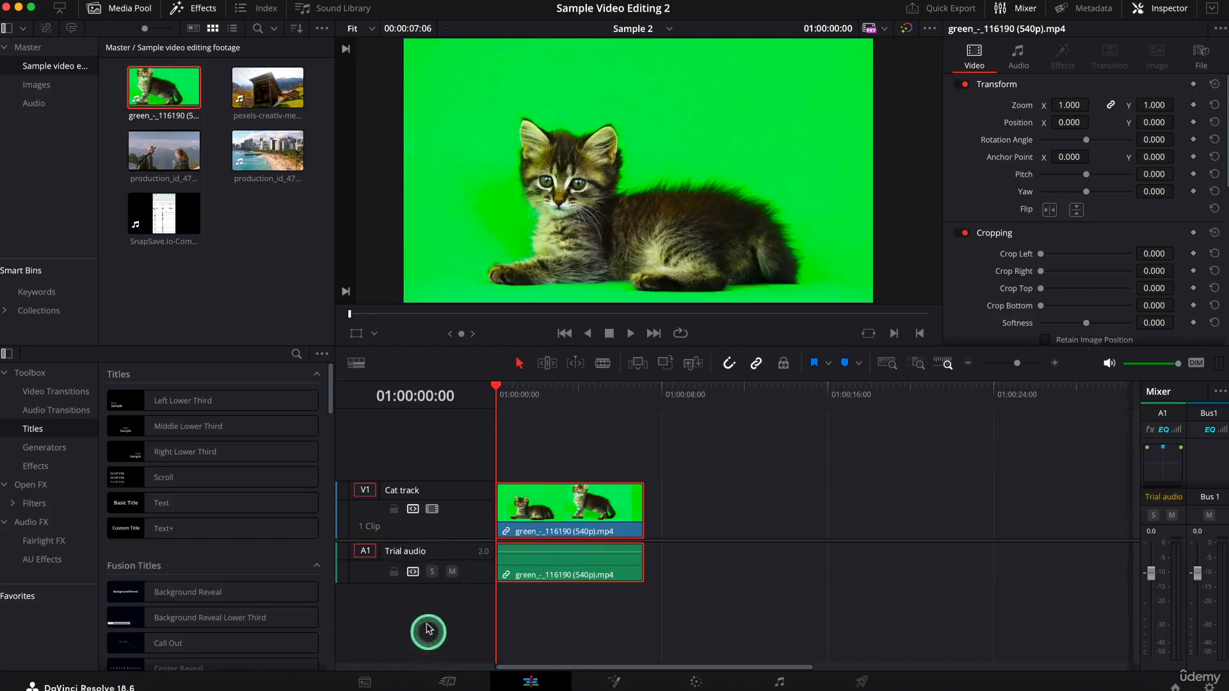
# Try muting the Trial audio track, and leave it soloed and unmuted
pyautogui.click(451, 571)
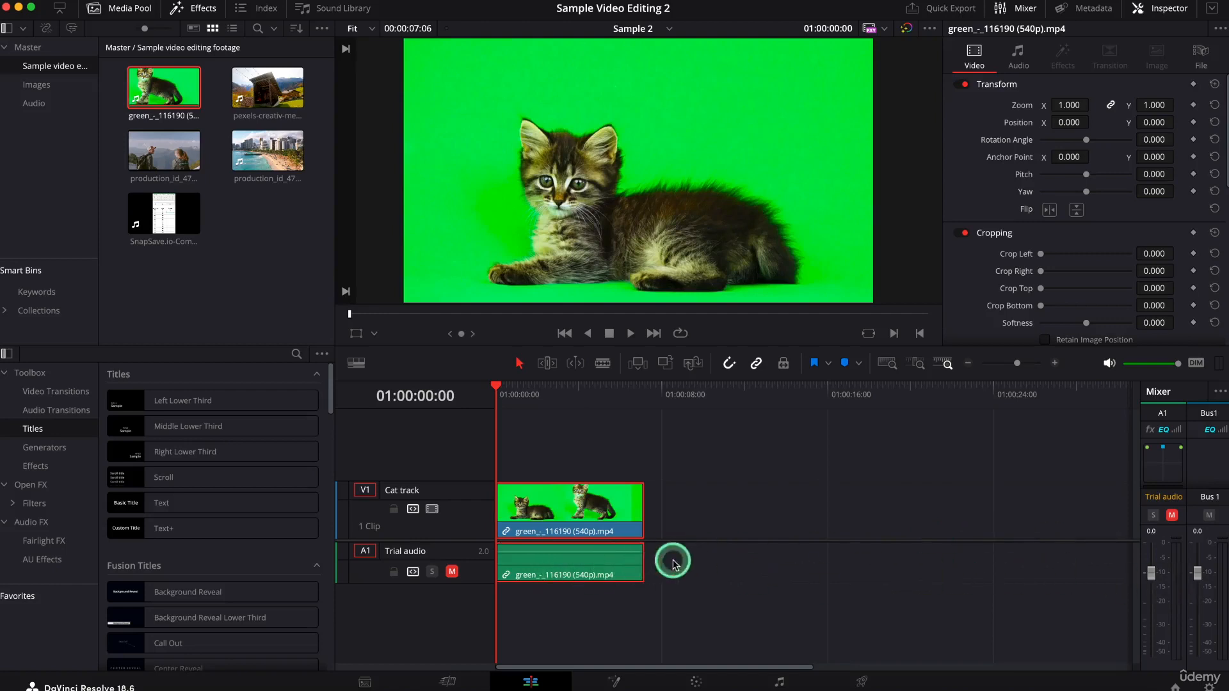
pyautogui.click(431, 573)
pyautogui.click(451, 573)
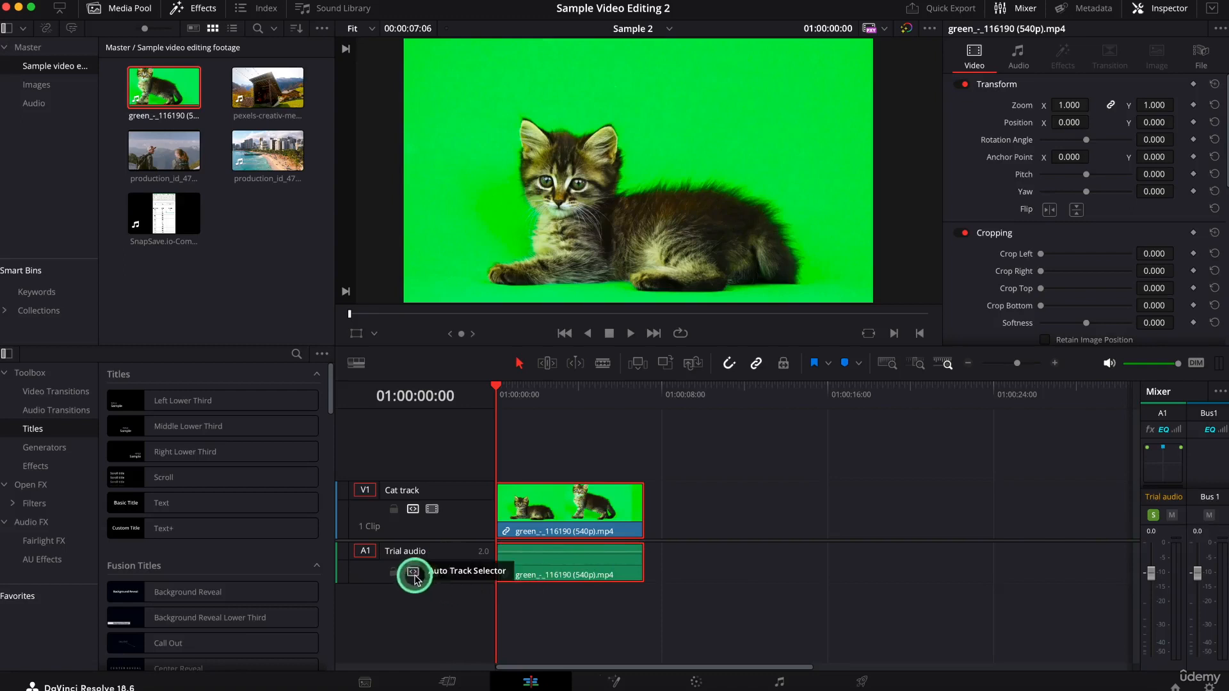
# Lock and unlock the Trial audio track, and try its mute control in the mixer
pyautogui.click(393, 572)
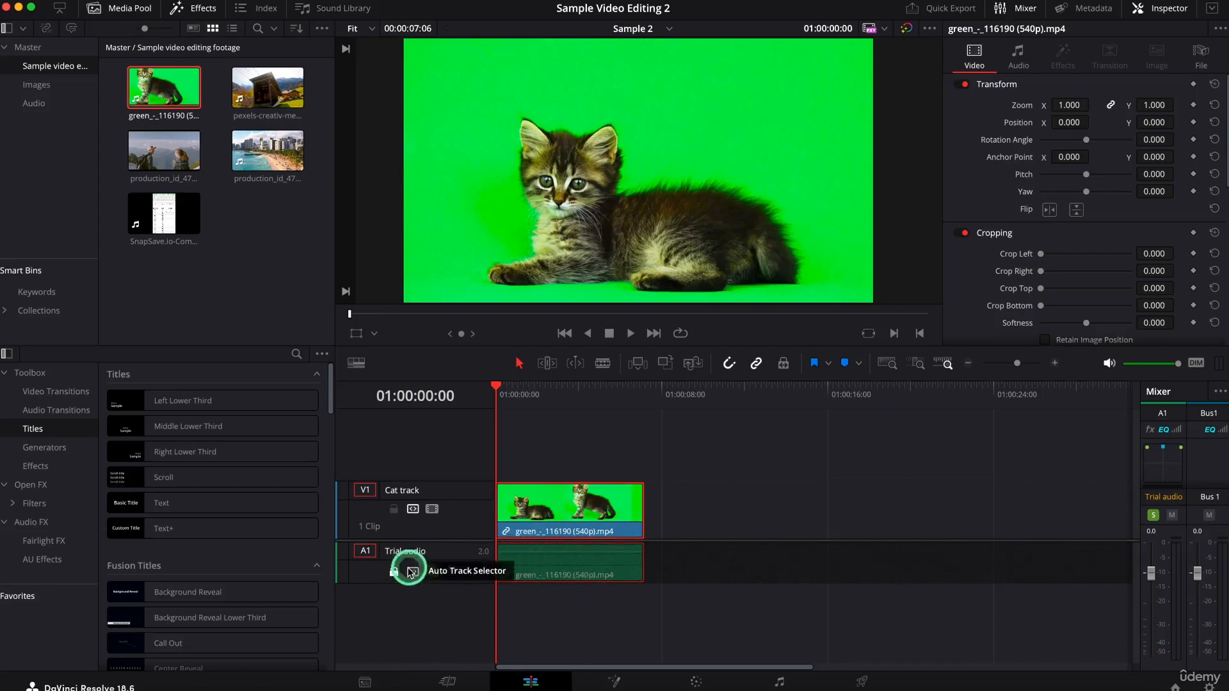
pyautogui.click(394, 571)
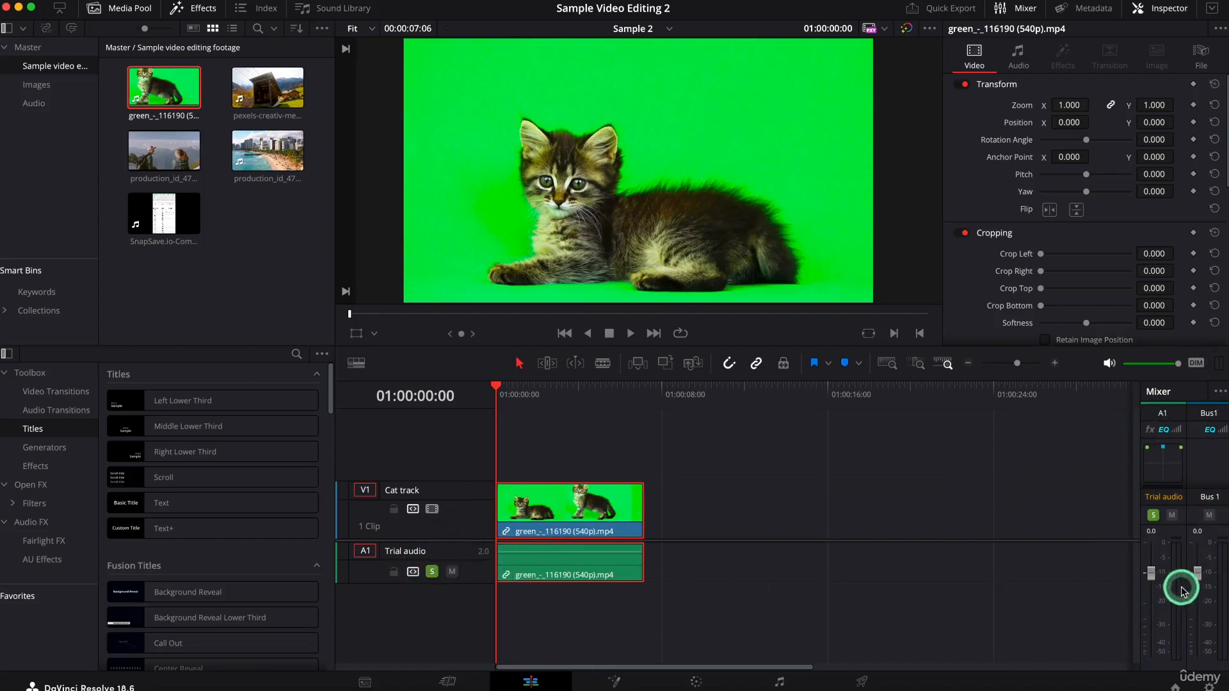
pyautogui.click(1171, 516)
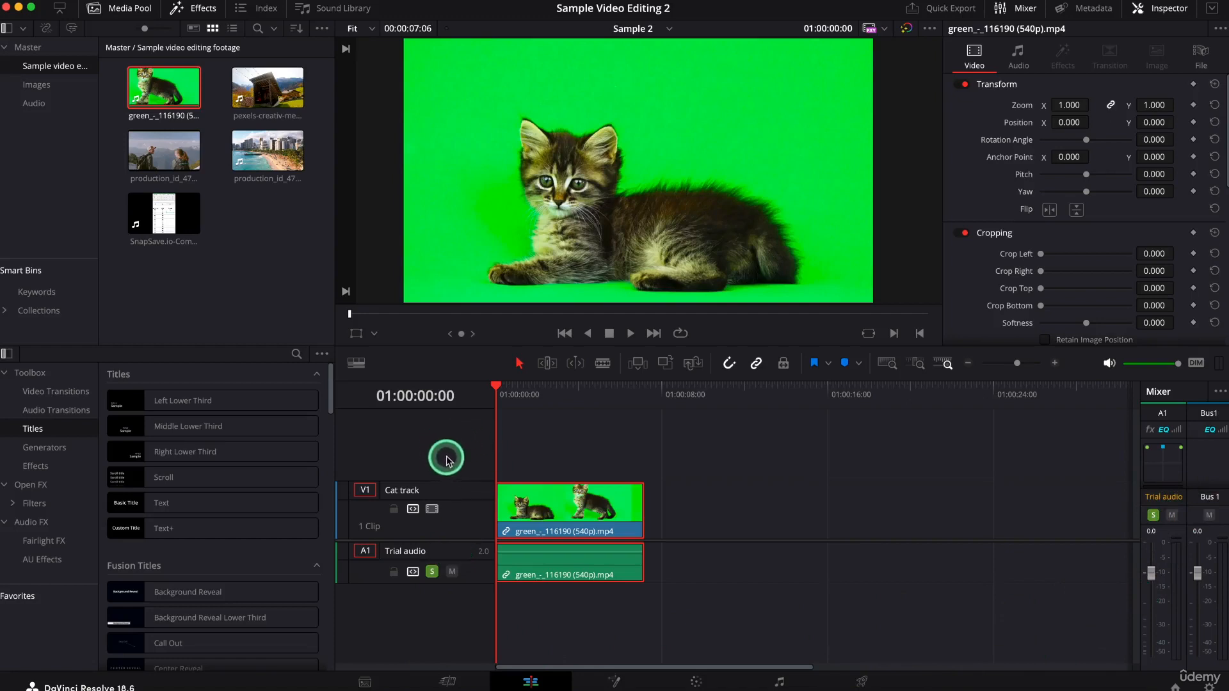
# Add an empty video track above the Cat track
pyautogui.rightClick(422, 457)
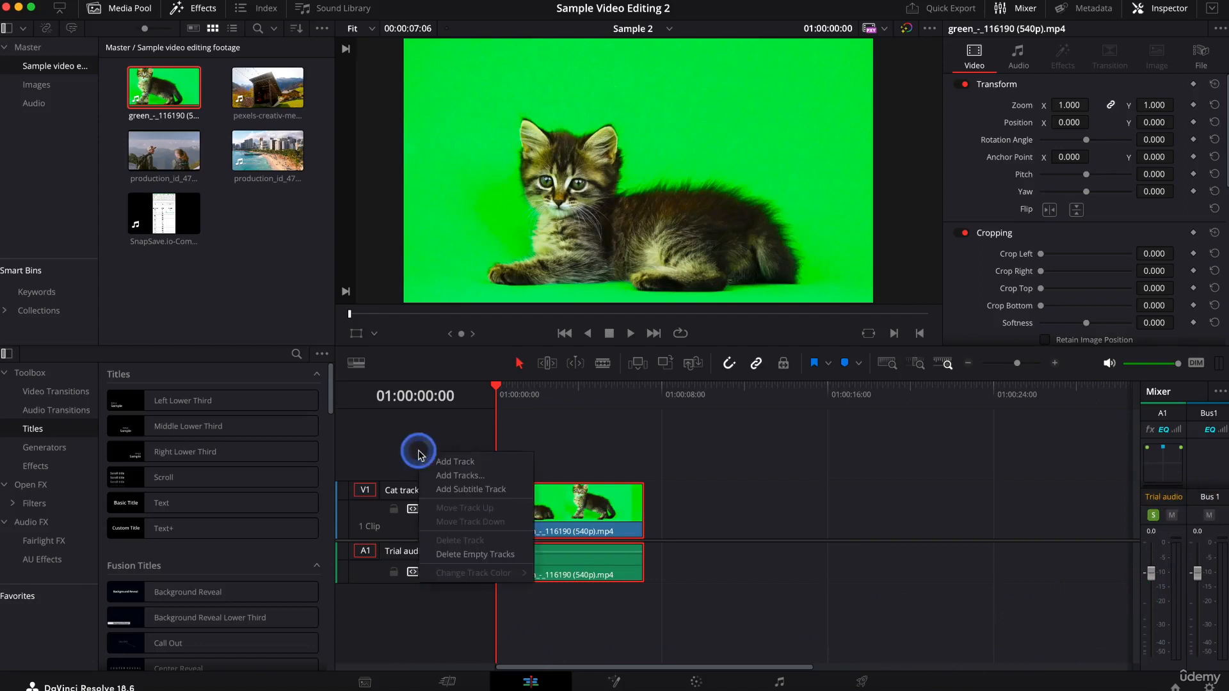
pyautogui.click(437, 460)
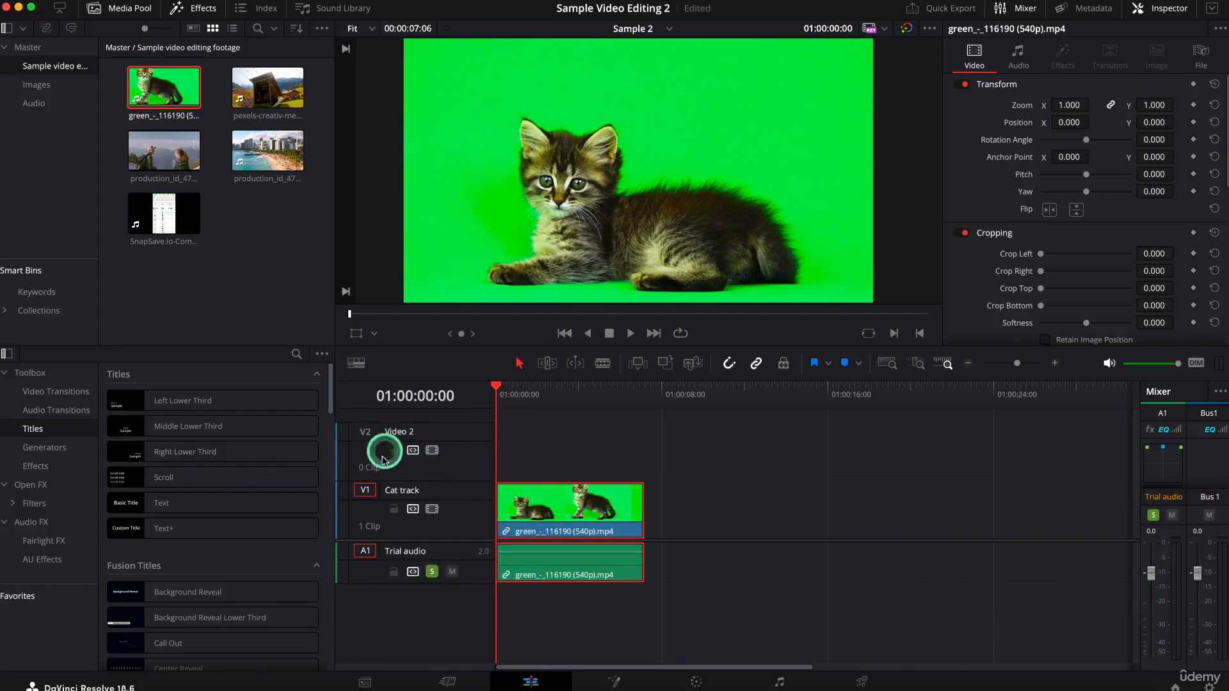
pyautogui.click(410, 434)
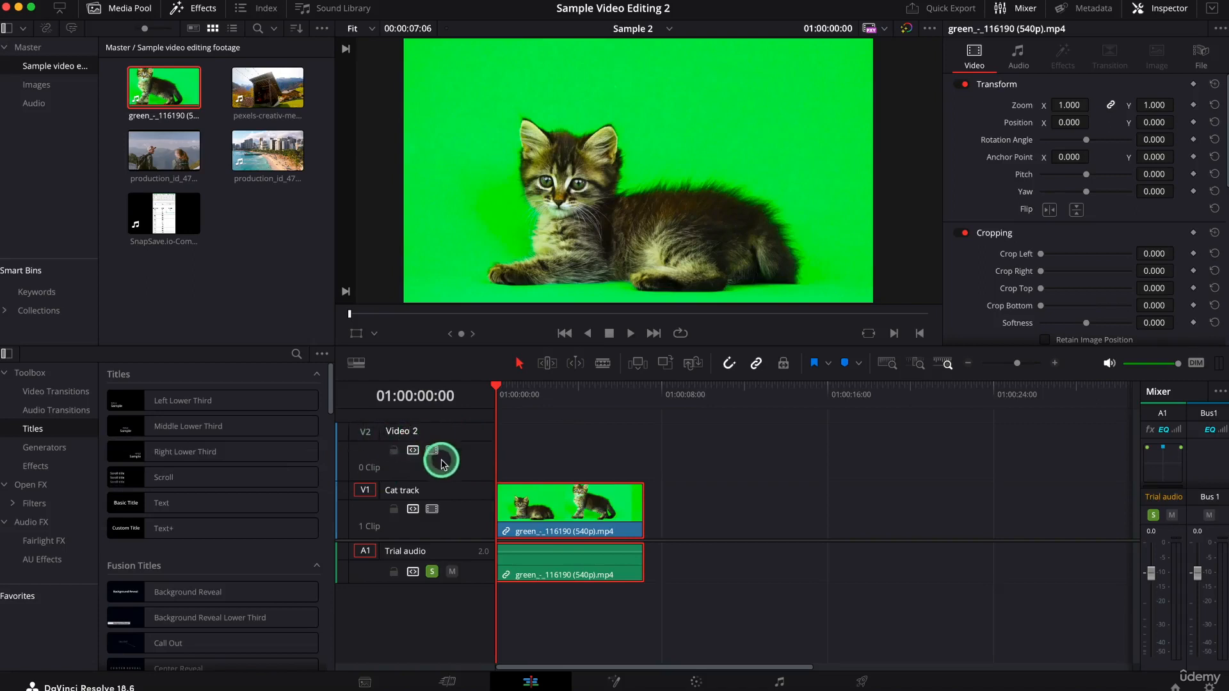
# Look through the channel formats for a new audio track and try adding a mono one below Trial audio
pyautogui.rightClick(428, 626)
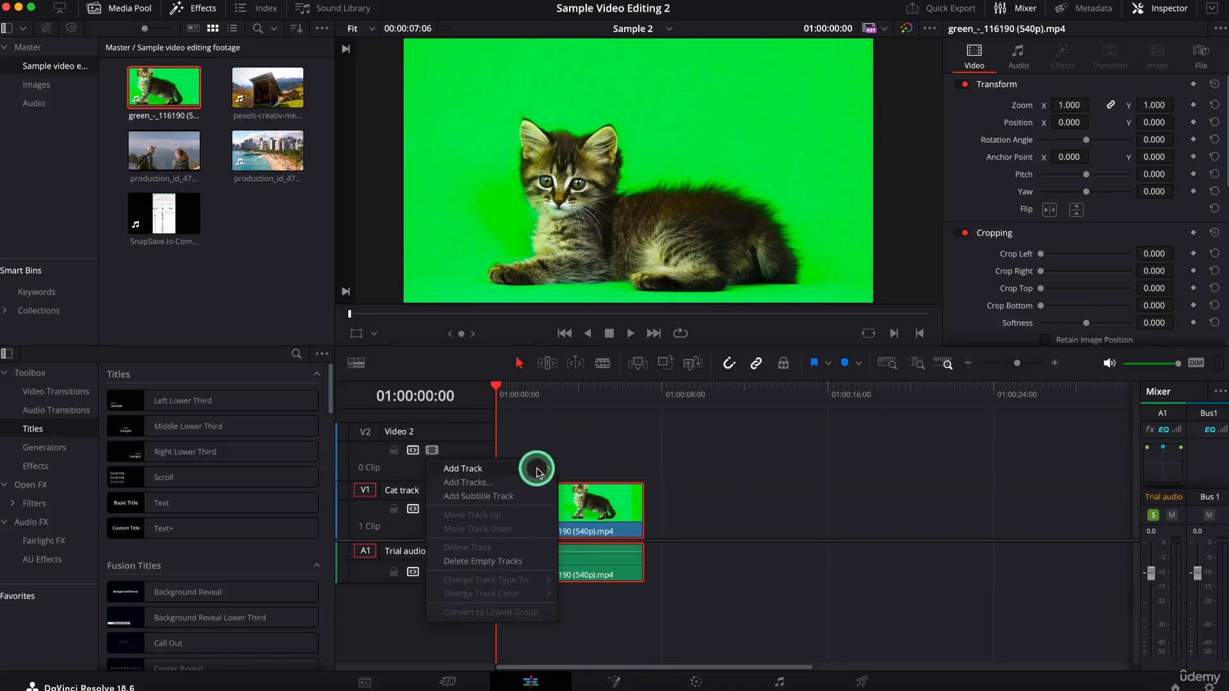
pyautogui.moveTo(529, 473)
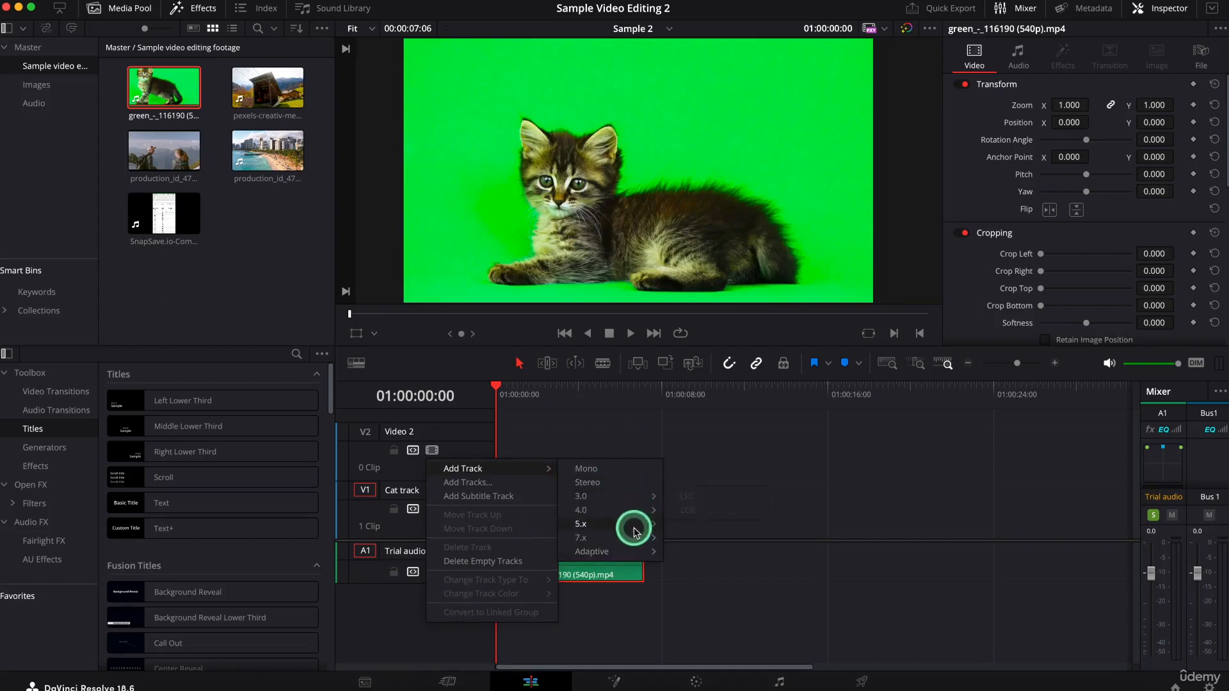
pyautogui.moveTo(627, 553)
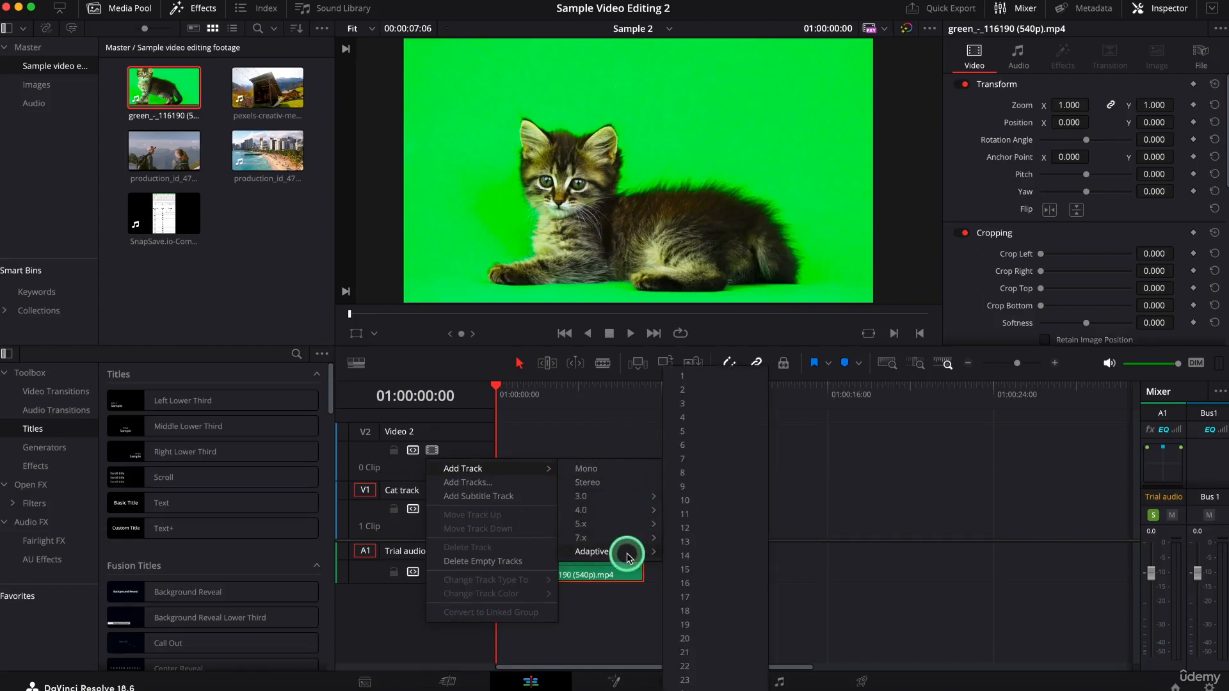
pyautogui.click(608, 469)
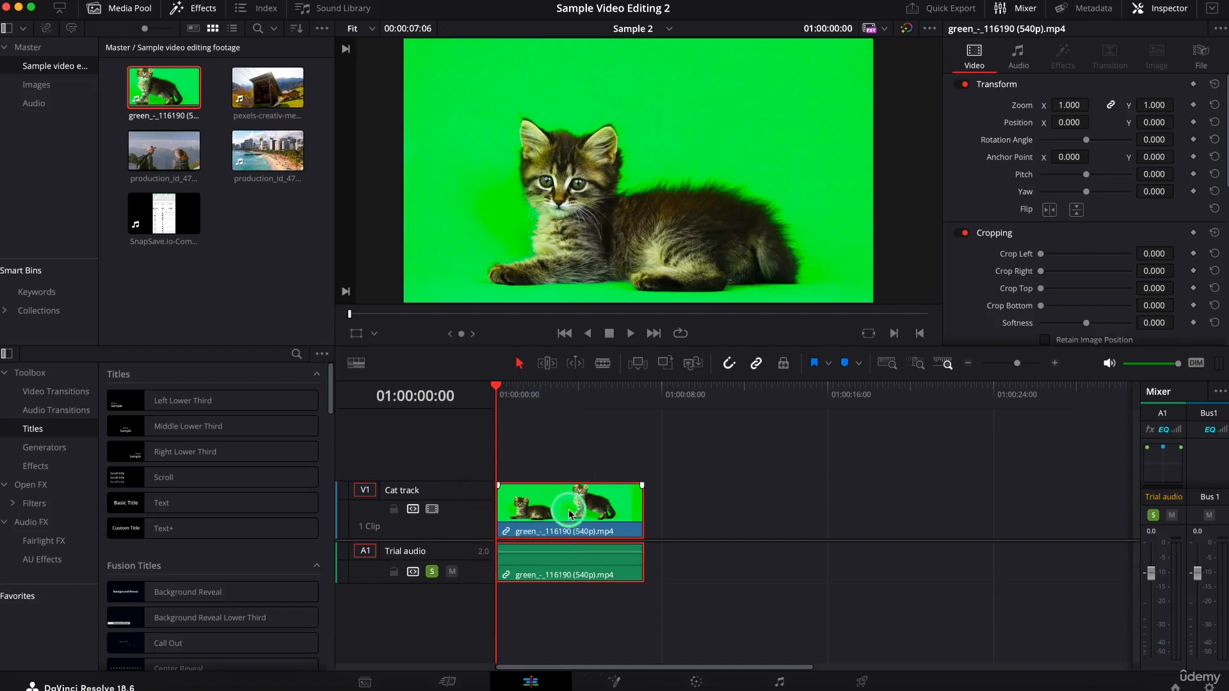
# Move the kitten clip onto a new video track above and place the hikers clip after it on the Cat track
pyautogui.moveTo(567, 508); pyautogui.dragTo(522, 443)
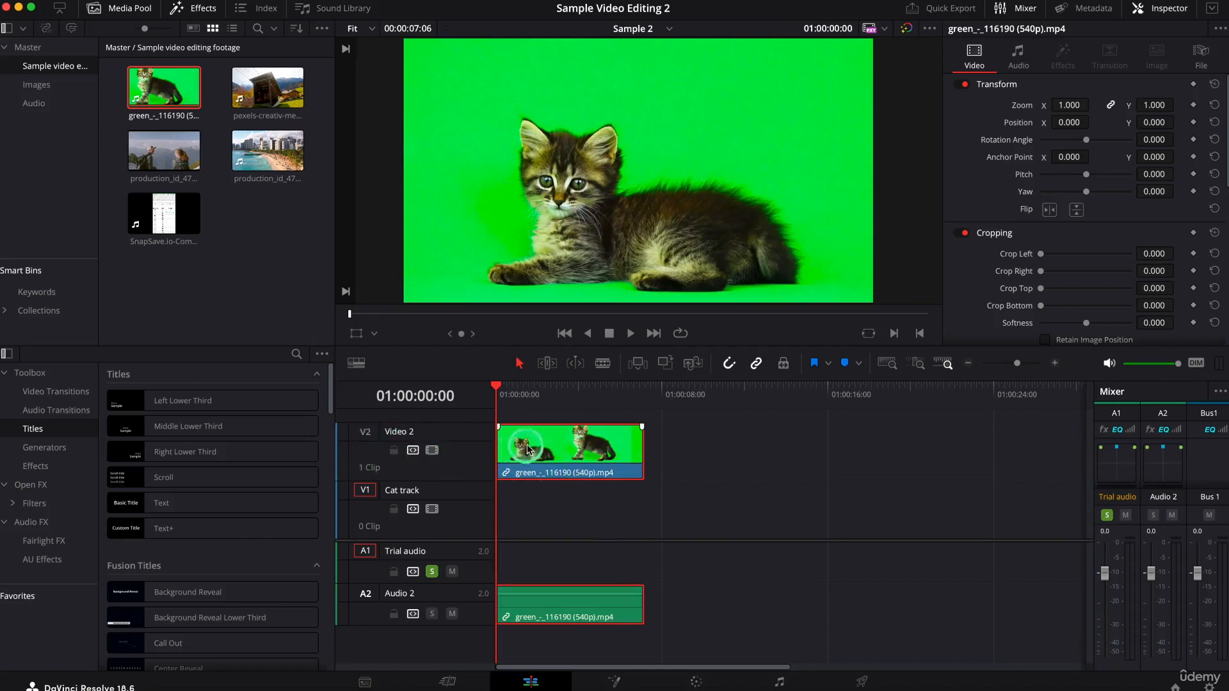
pyautogui.moveTo(165, 157); pyautogui.dragTo(615, 524)
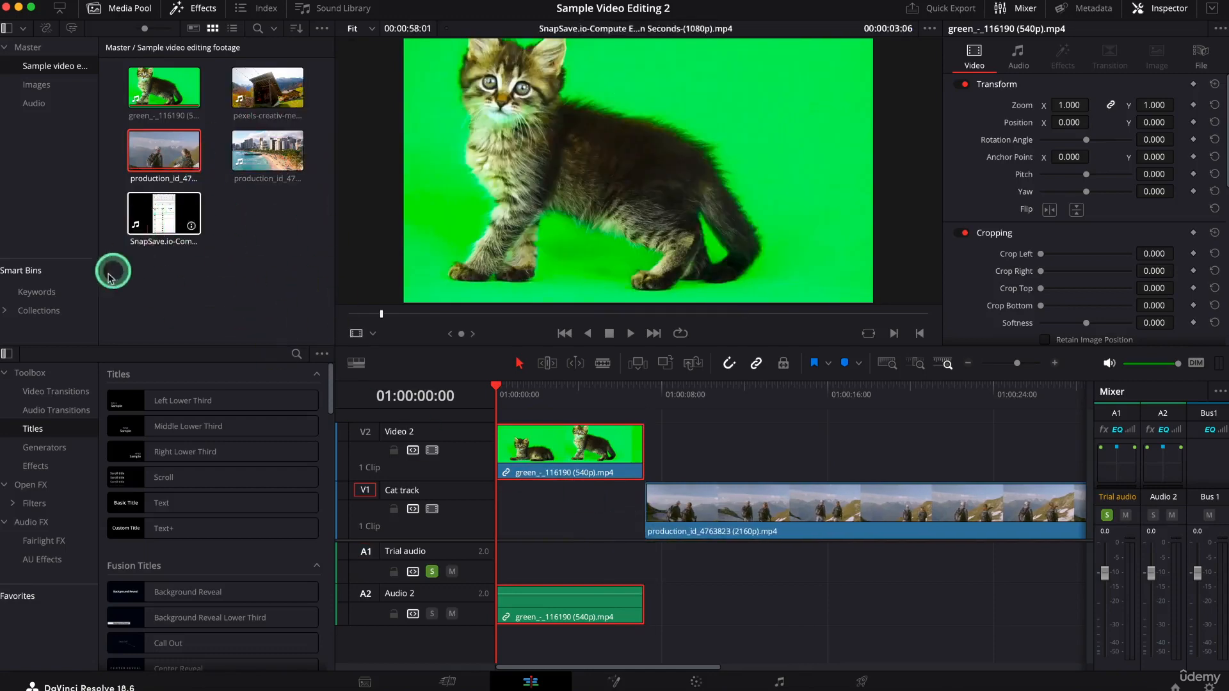
# Place type-writing-6834.mp3 from the Audio bin on the Trial audio track, starting with the hikers clip
pyautogui.click(54, 109)
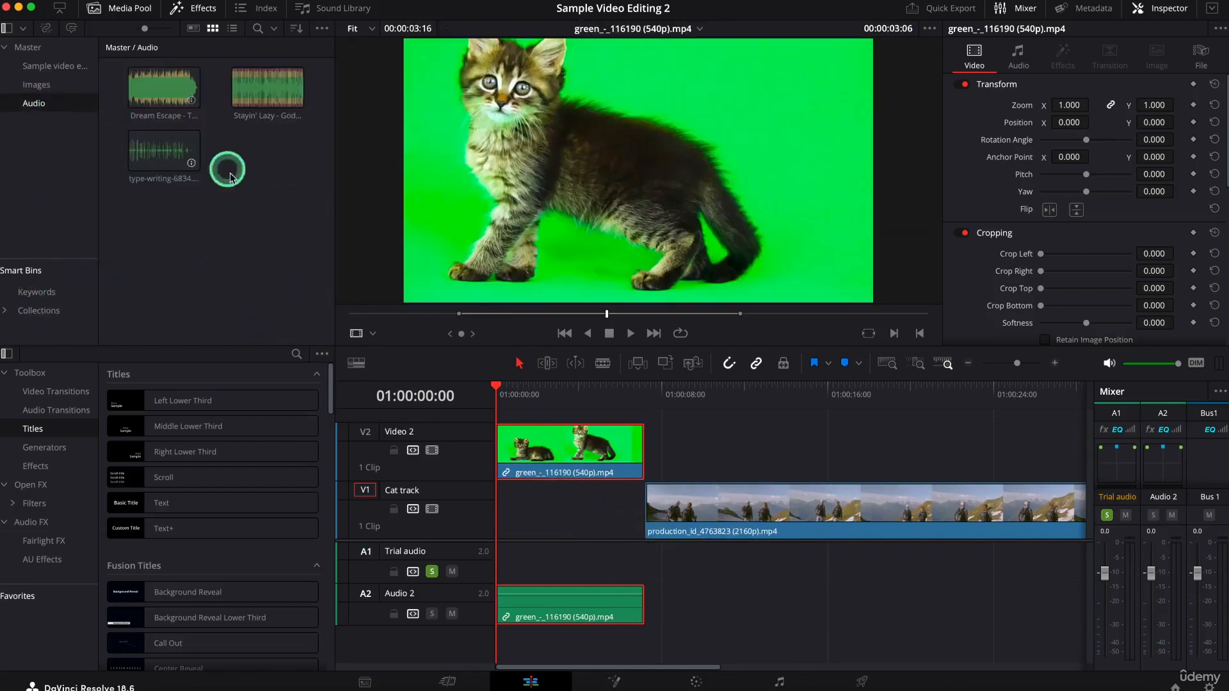
pyautogui.moveTo(164, 151); pyautogui.dragTo(656, 576)
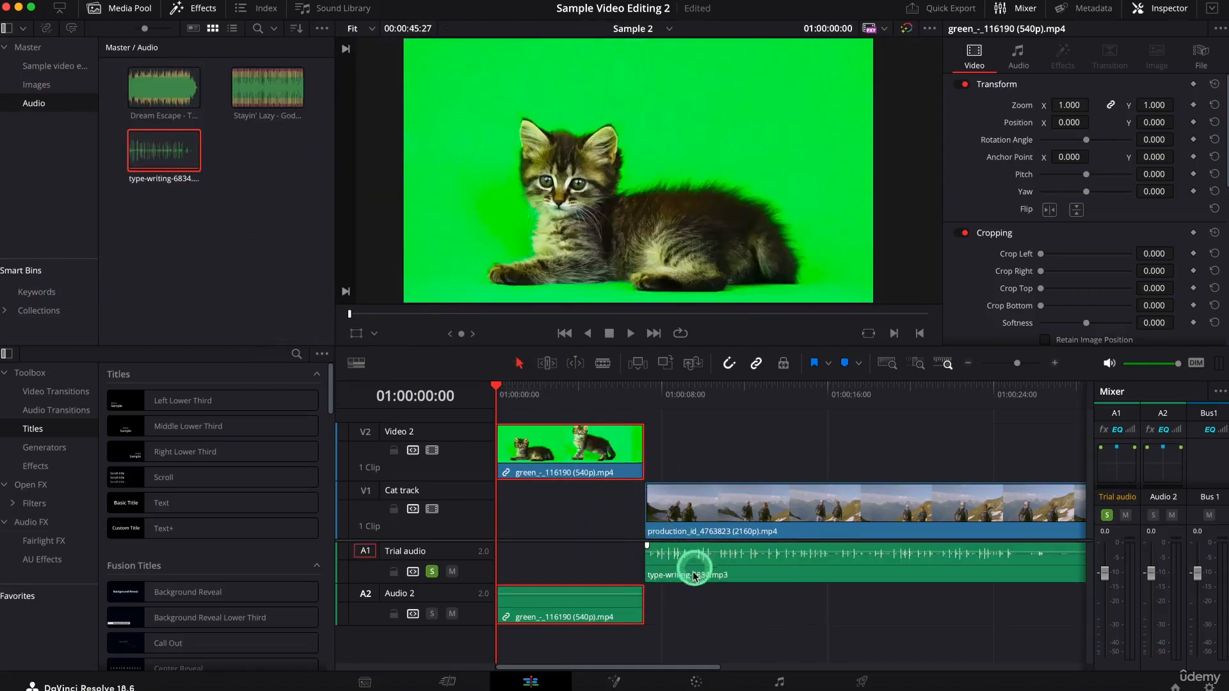
pyautogui.click(512, 624)
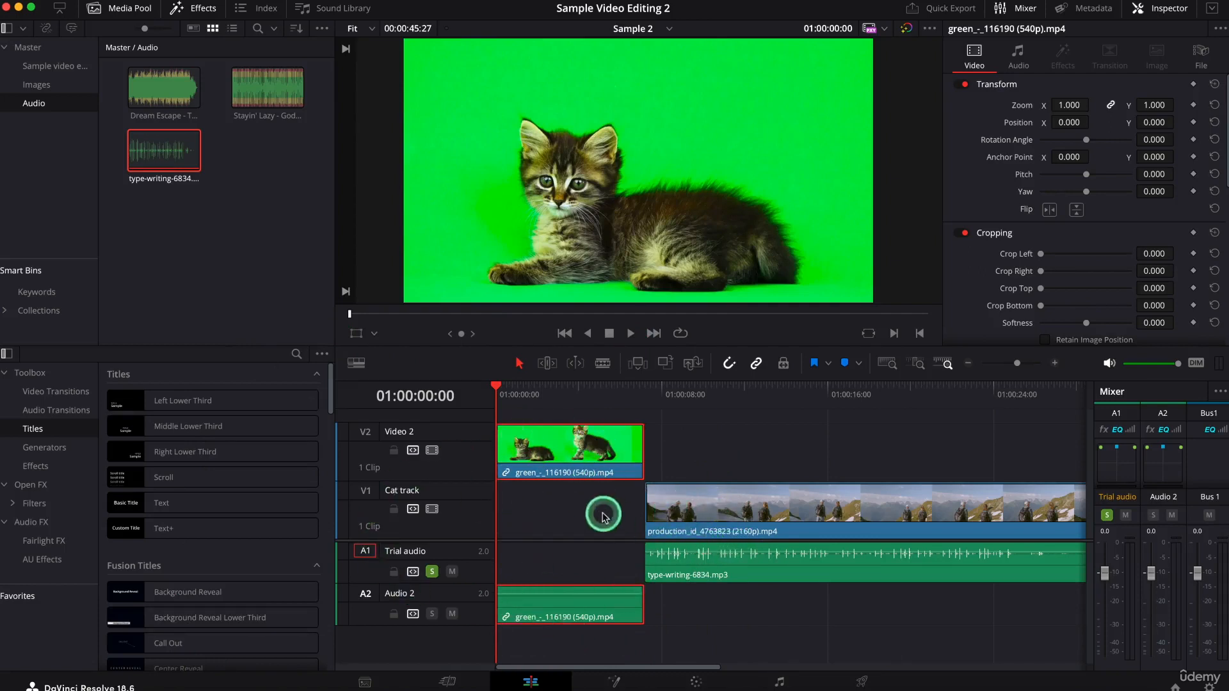
# Unlink the kitten clip's zoom axes and set Zoom X to 0.950 and Zoom Y to 1.040
pyautogui.click(1159, 9)
pyautogui.click(1166, 10)
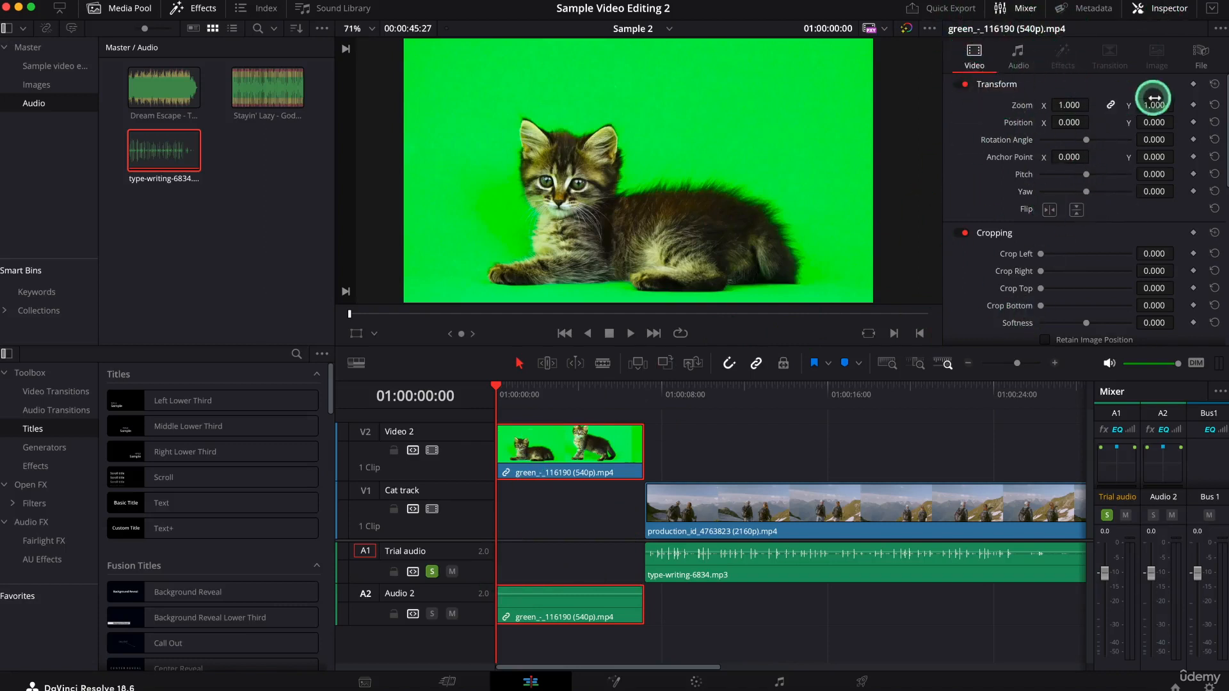
pyautogui.moveTo(1154, 106); pyautogui.dragTo(1070, 105)
pyautogui.click(1111, 104)
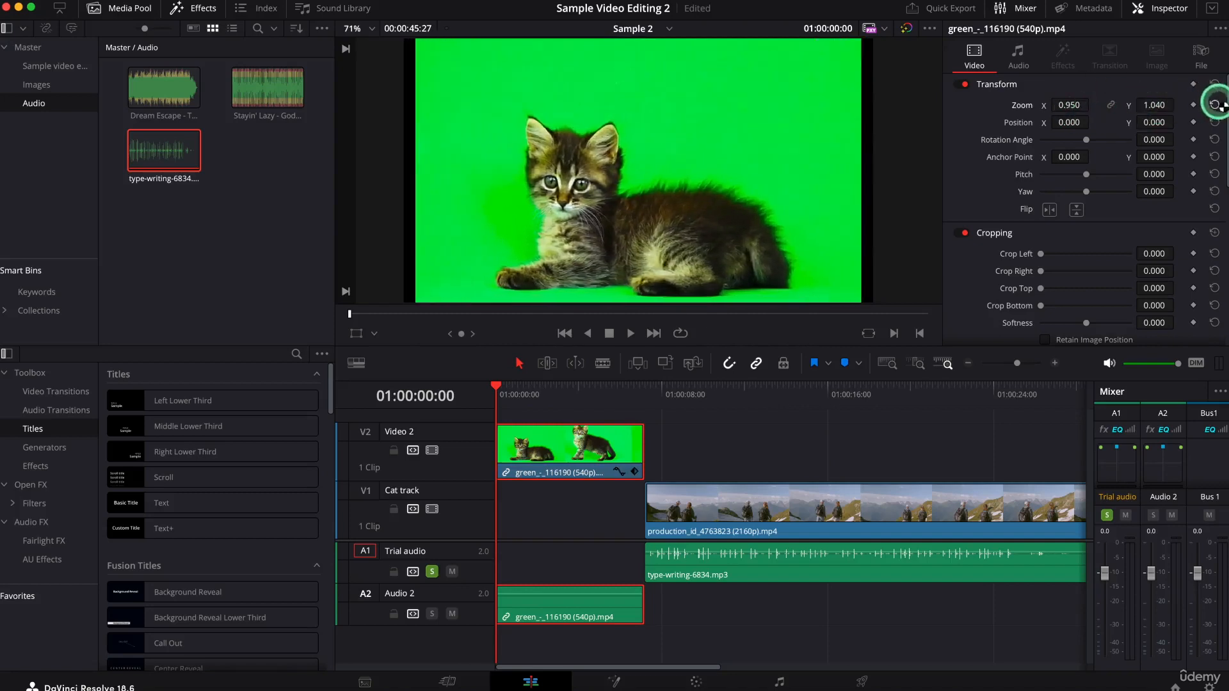
# Reset the kitten clip's zoom, scale both linked axes to 1.370, and set its position to X 32.000 and Y 172.000
pyautogui.click(1215, 104)
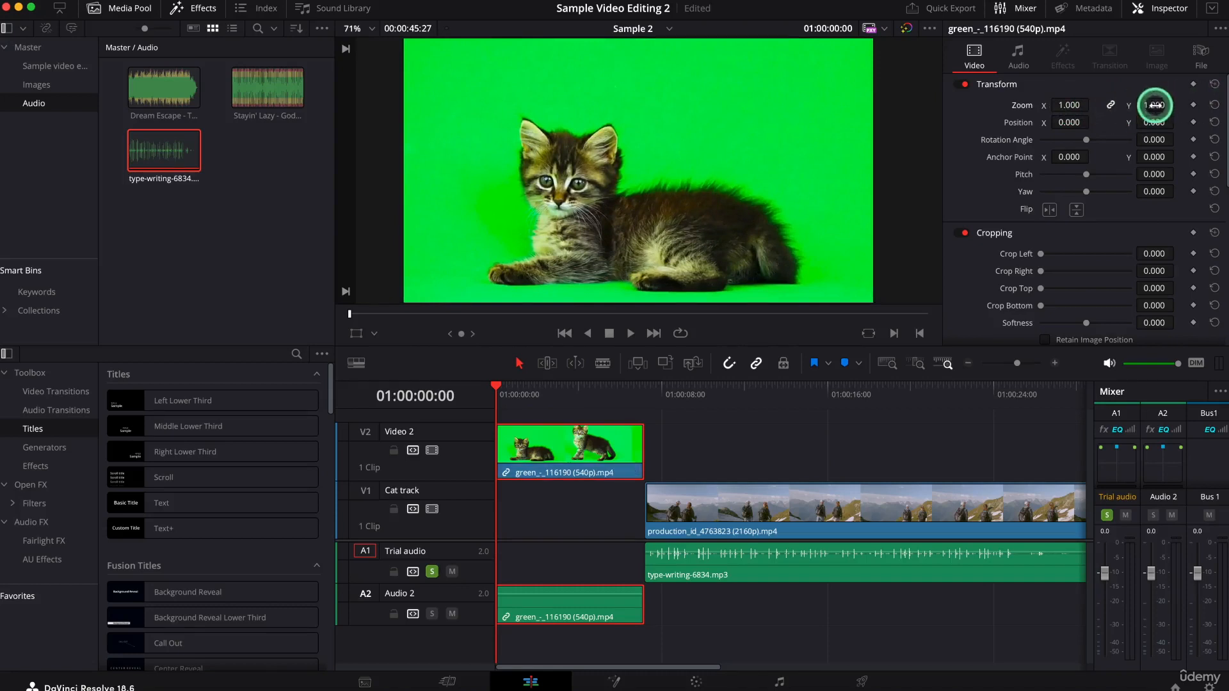
pyautogui.moveTo(1154, 105); pyautogui.dragTo(1156, 105)
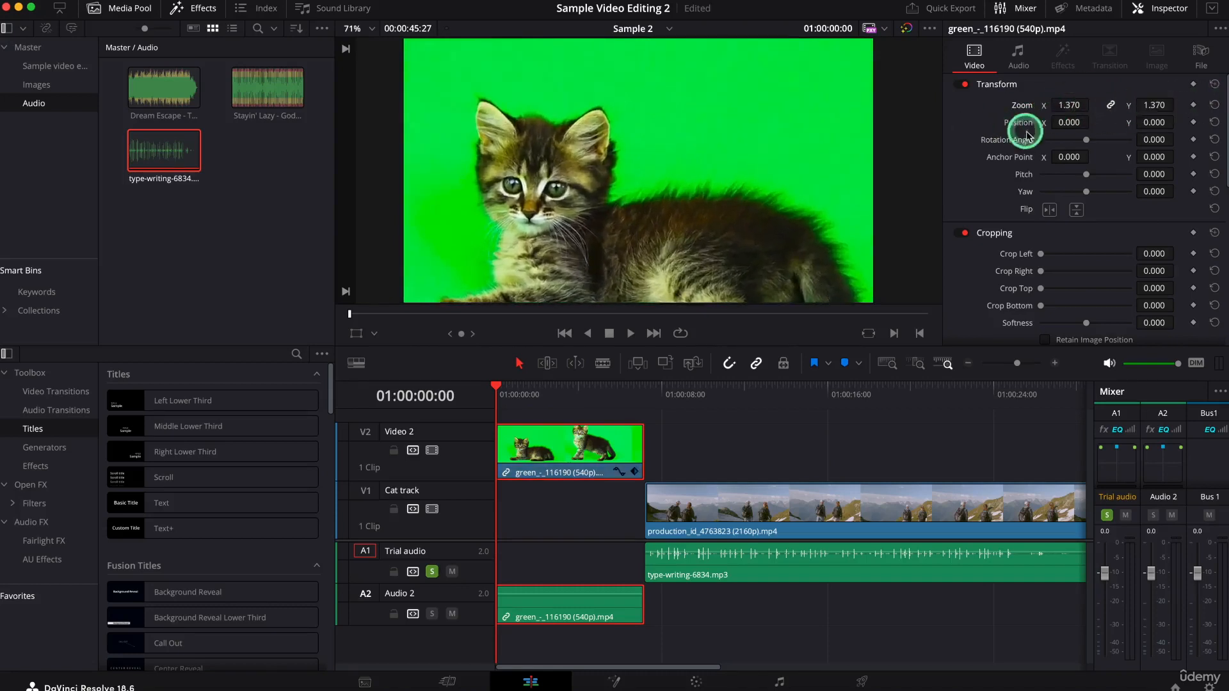
pyautogui.moveTo(1088, 120)
pyautogui.mouseDown()
pyautogui.moveTo(1142, 104)
pyautogui.moveTo(908, 143)
pyautogui.moveTo(1111, 109)
pyautogui.moveTo(1073, 118)
pyautogui.mouseUp()
pyautogui.moveTo(1161, 120)
pyautogui.mouseDown()
pyautogui.moveTo(1078, 124)
pyautogui.moveTo(1163, 118)
pyautogui.moveTo(613, 366)
pyautogui.moveTo(661, 368)
pyautogui.moveTo(1150, 118)
pyautogui.mouseUp()
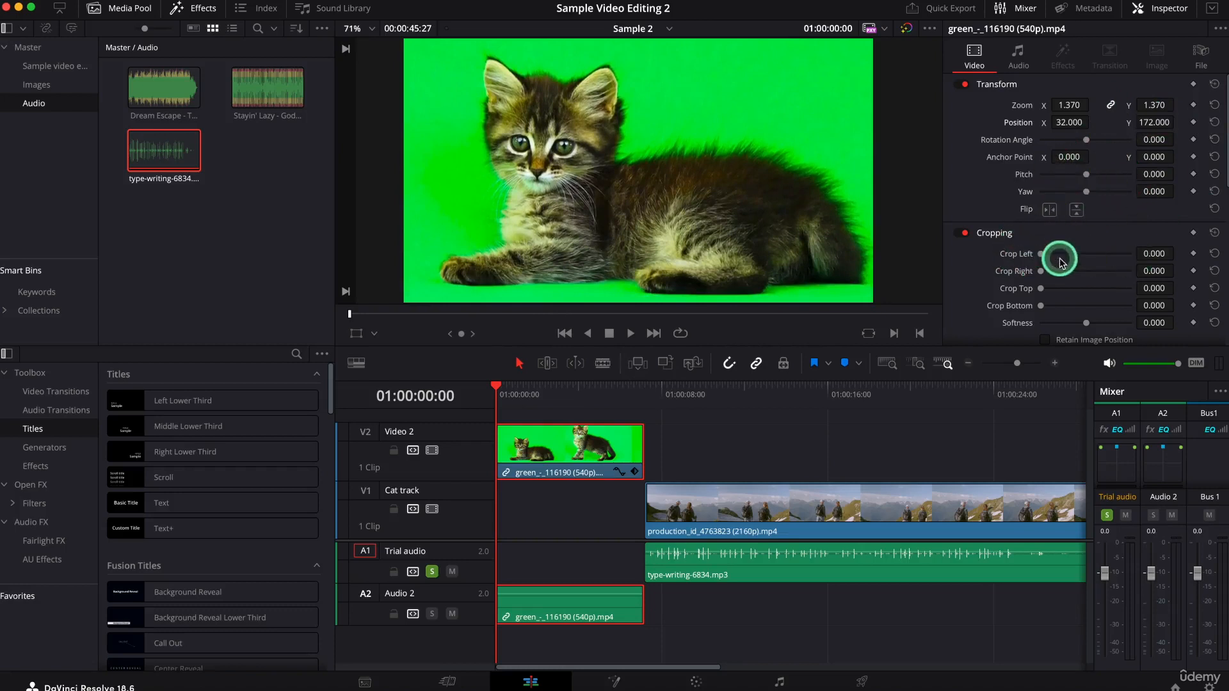
# Set the kitten clip's Crop Right to 131.900 and turn on Dynamic Zoom, scrubbing the start of the clip to preview it
pyautogui.moveTo(1042, 255)
pyautogui.mouseDown()
pyautogui.moveTo(1086, 253)
pyautogui.moveTo(1034, 256)
pyautogui.moveTo(1087, 272)
pyautogui.moveTo(1047, 274)
pyautogui.moveTo(1056, 286)
pyautogui.moveTo(1086, 286)
pyautogui.moveTo(1038, 276)
pyautogui.mouseUp()
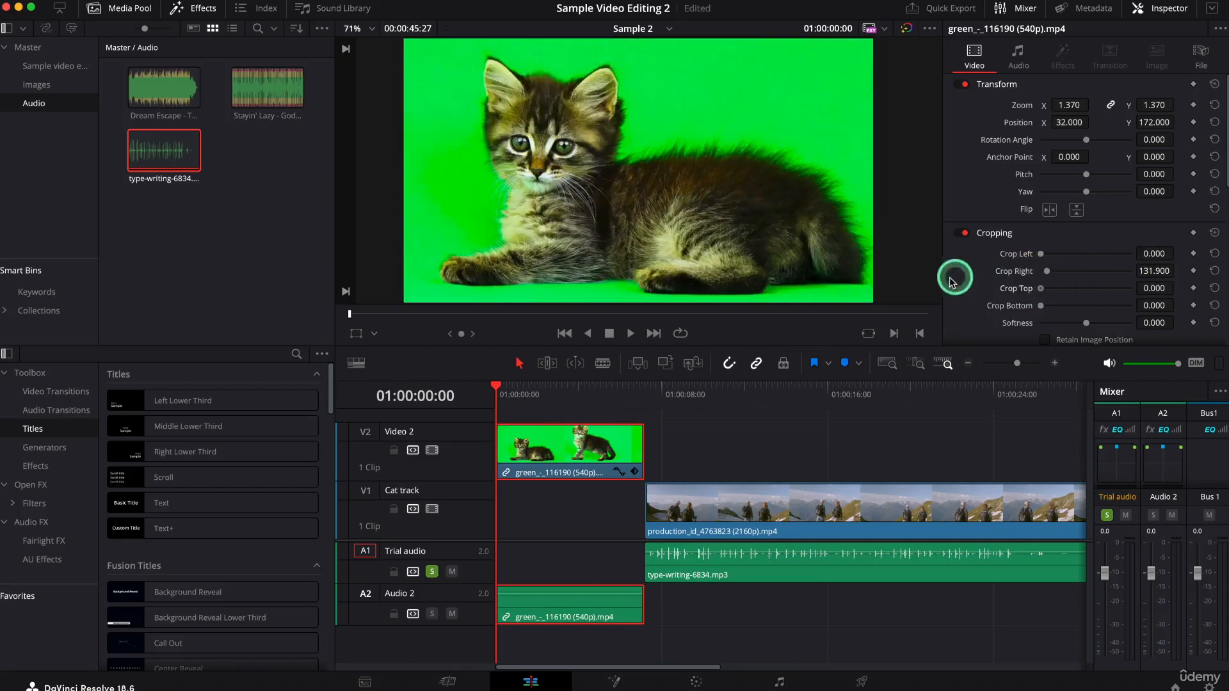
pyautogui.moveTo(1220, 134); pyautogui.dragTo(1225, 196)
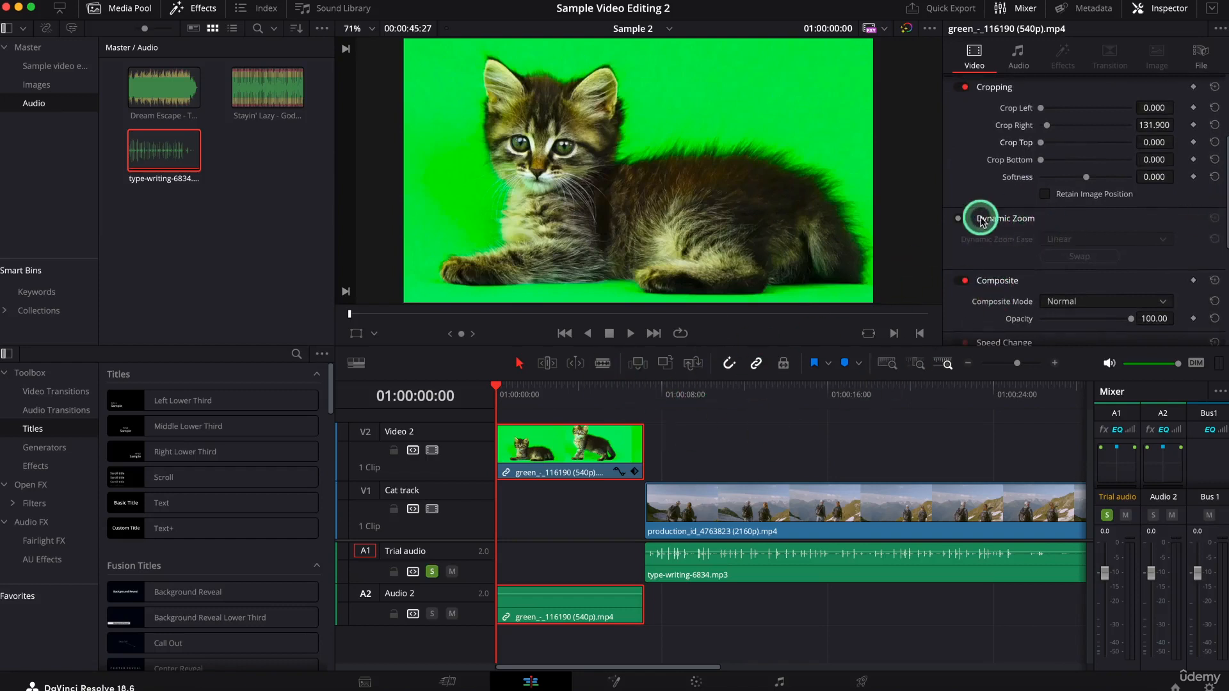
pyautogui.click(959, 218)
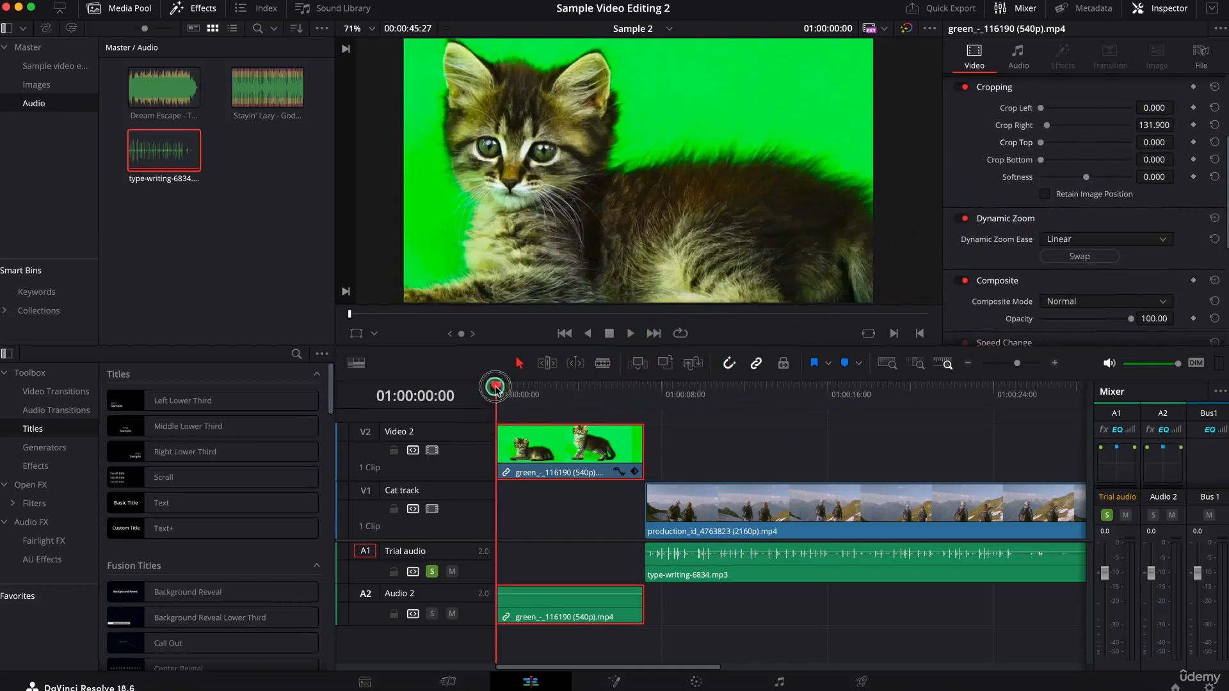
pyautogui.moveTo(507, 391)
pyautogui.mouseDown()
pyautogui.moveTo(610, 409)
pyautogui.moveTo(491, 398)
pyautogui.moveTo(529, 402)
pyautogui.moveTo(503, 390)
pyautogui.mouseUp()
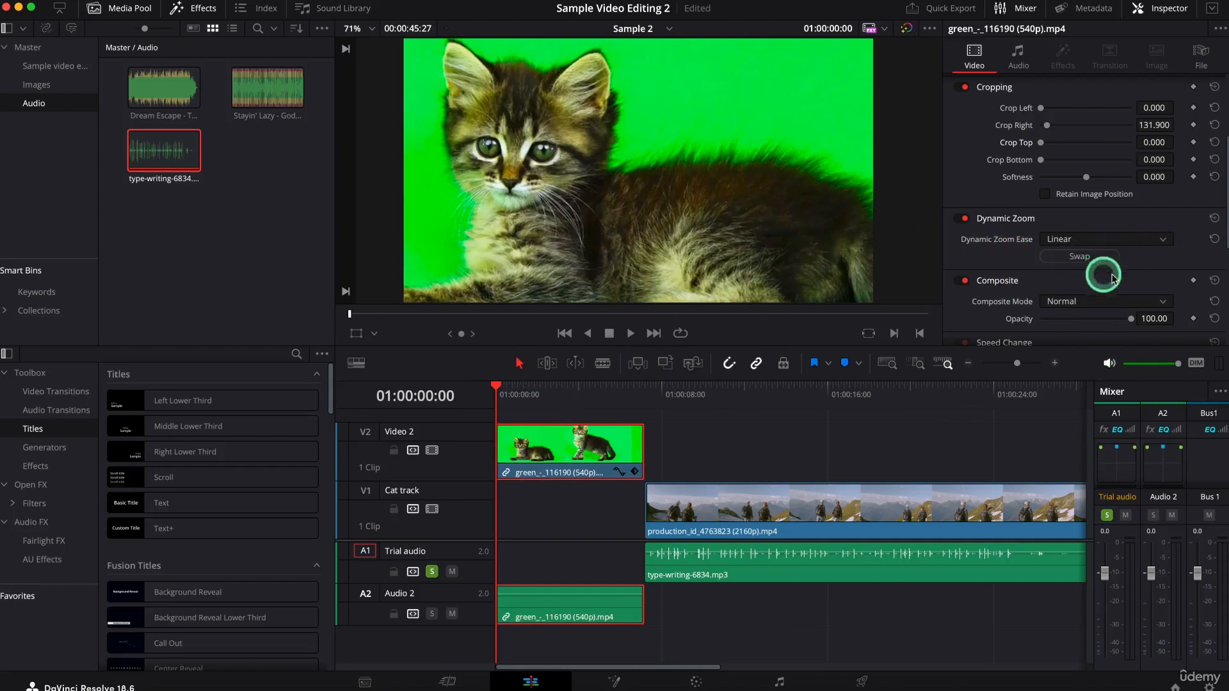
# Look through the kitten clip's remaining video settings, including composite, lens correction and retime, and its audio volume, pan, pitch and equalizer settings
pyautogui.scroll(-4, 1221, 236)
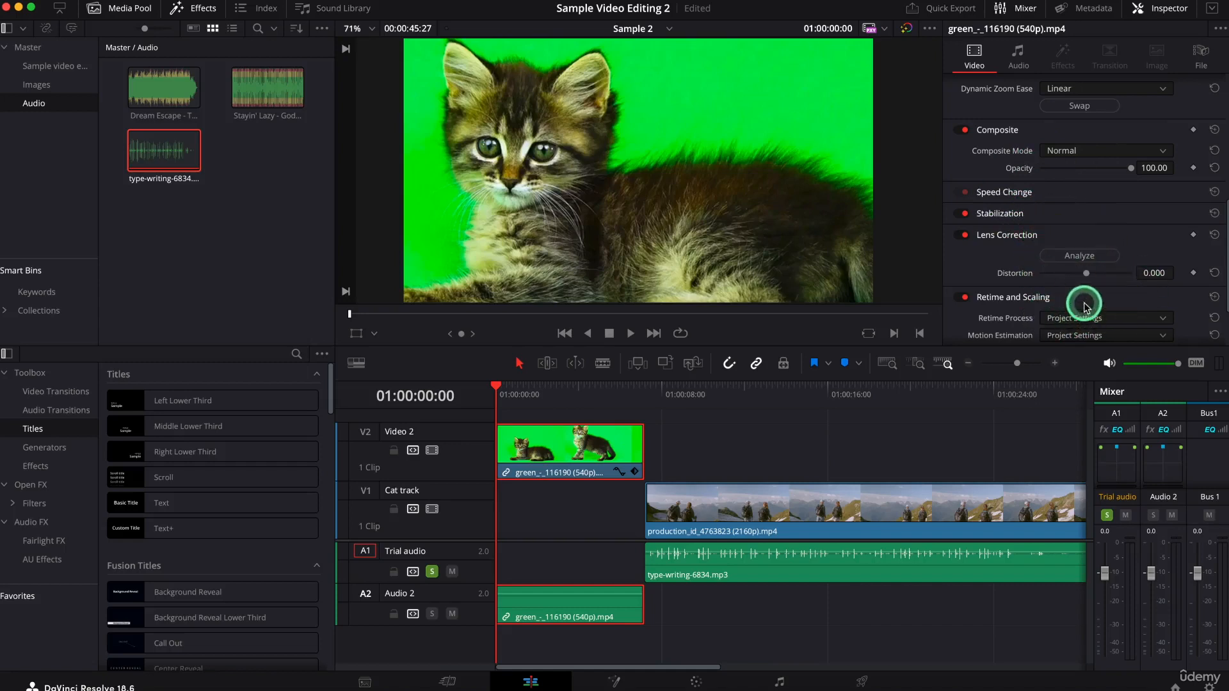
pyautogui.scroll(-3, 1086, 308)
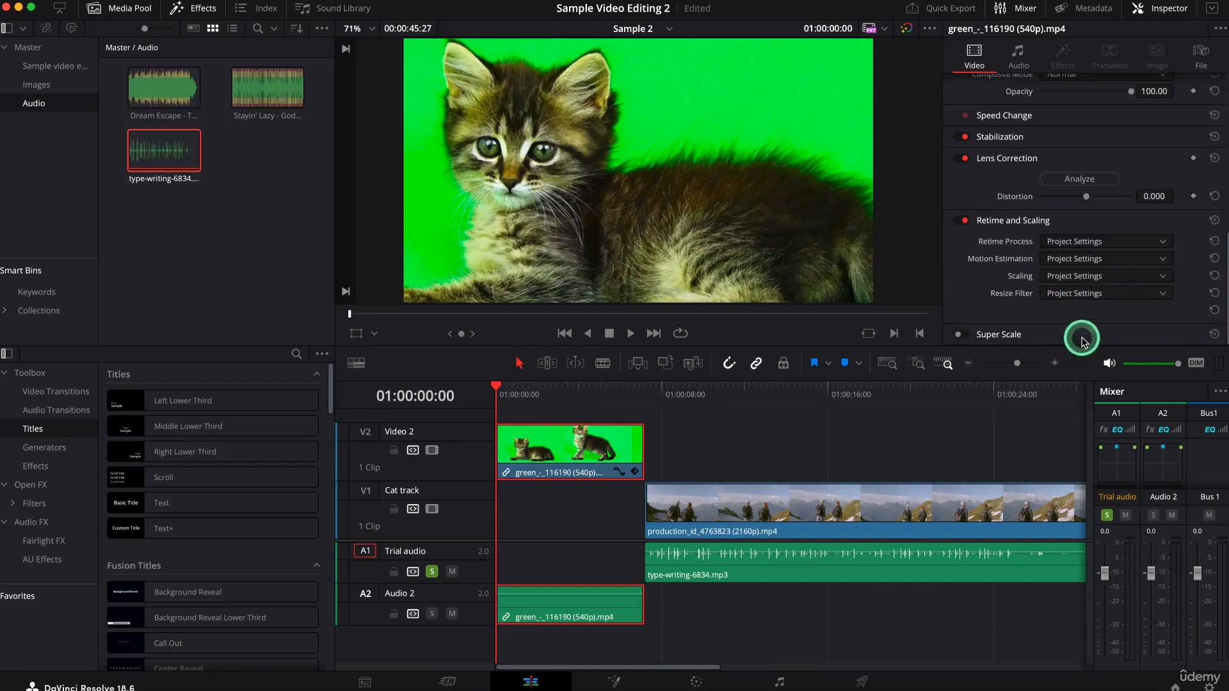
pyautogui.scroll(8, 1059, 205)
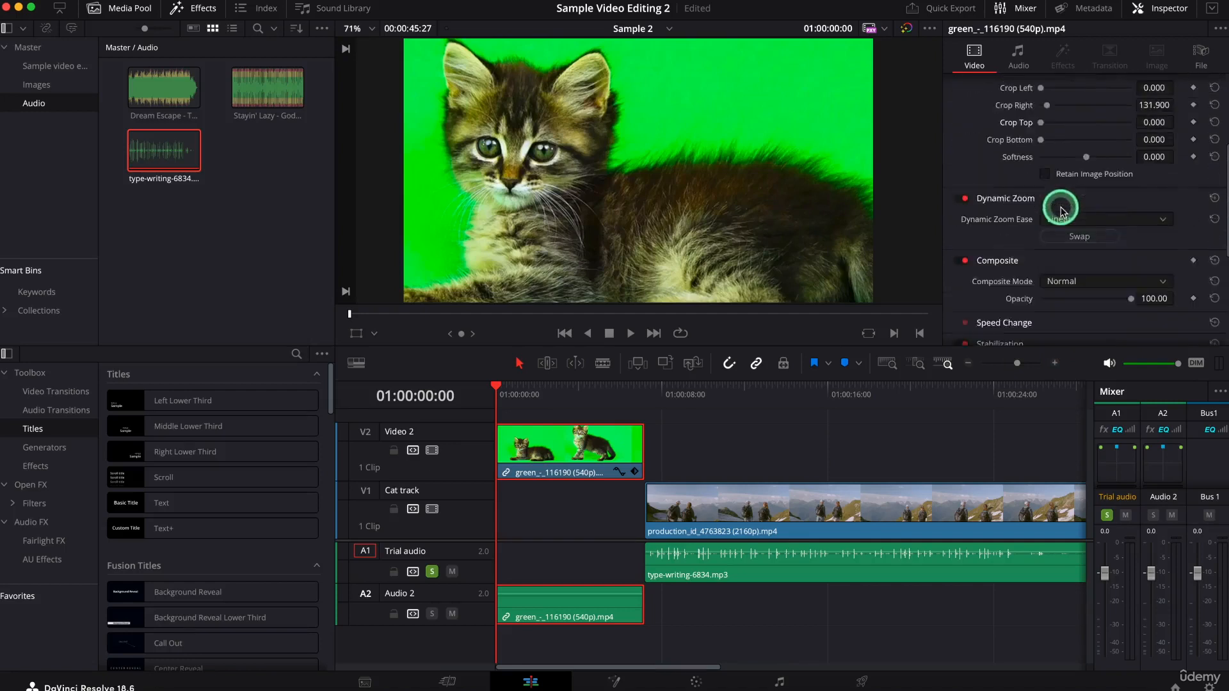
pyautogui.scroll(6, 1062, 192)
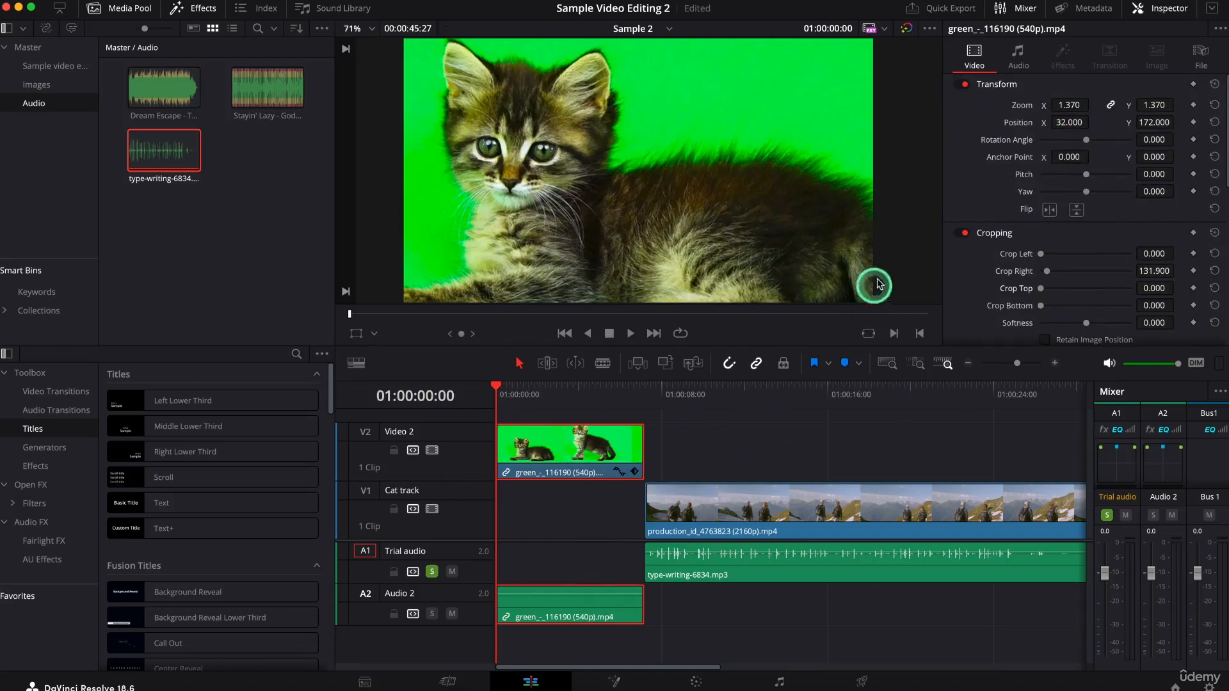
pyautogui.click(1022, 55)
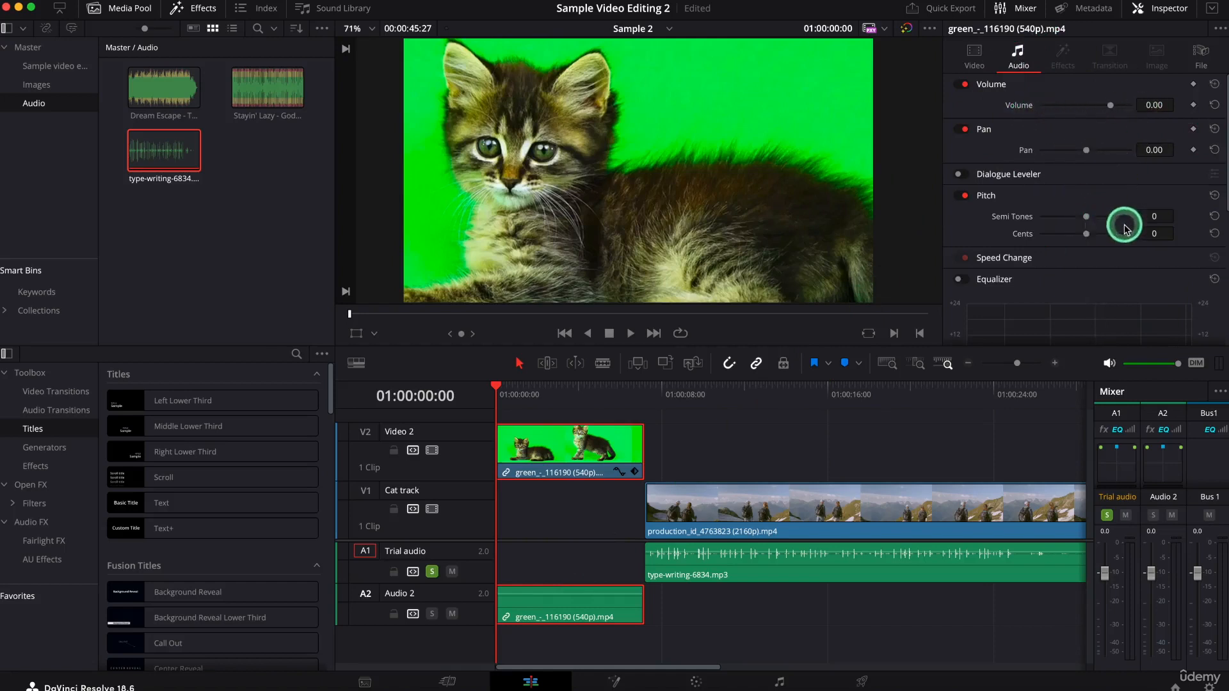
pyautogui.scroll(-3, 1090, 262)
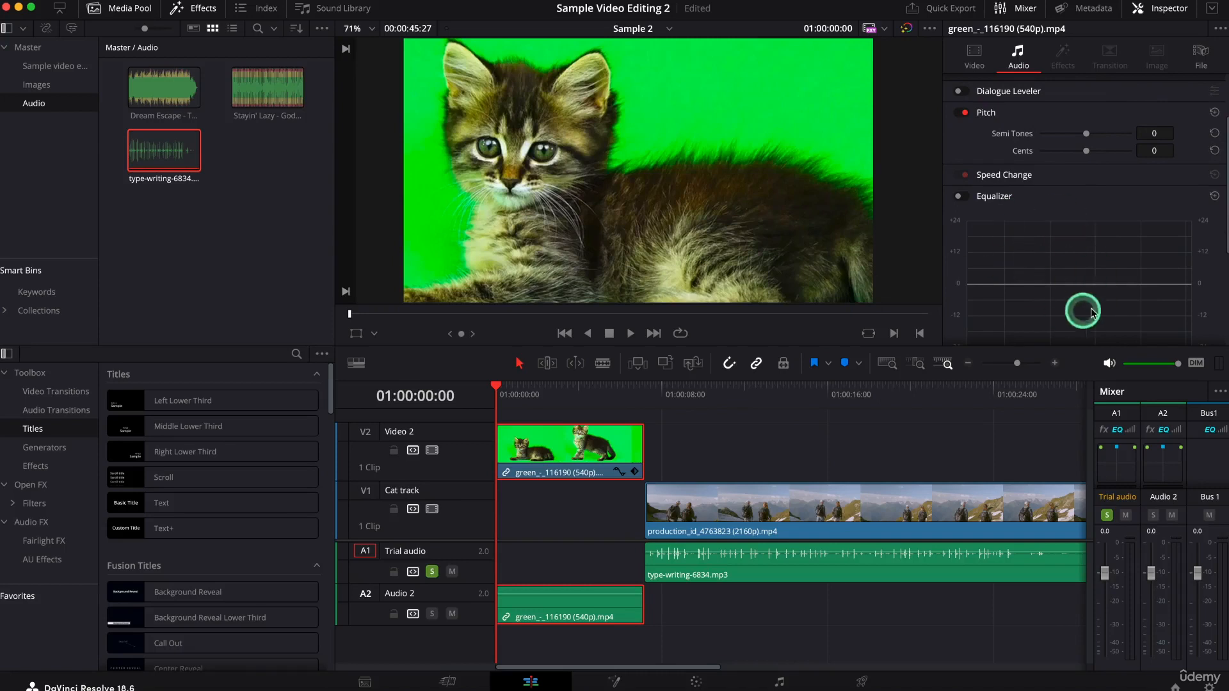
pyautogui.scroll(-6, 1105, 266)
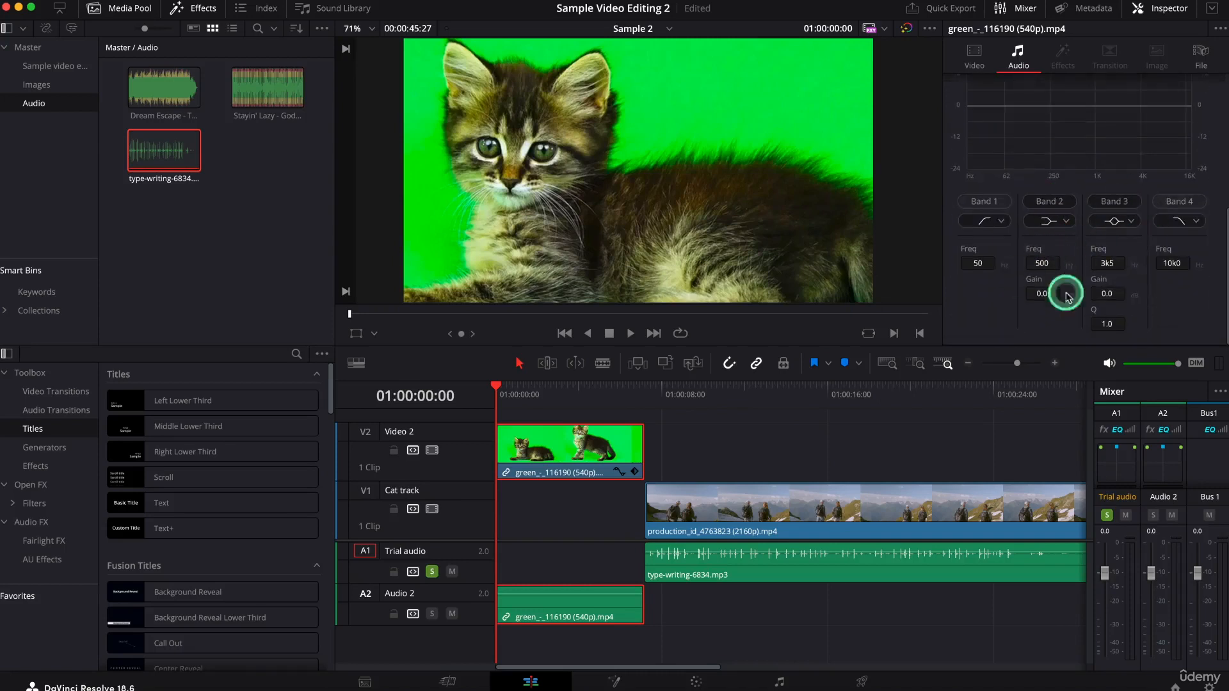
pyautogui.scroll(7, 1071, 241)
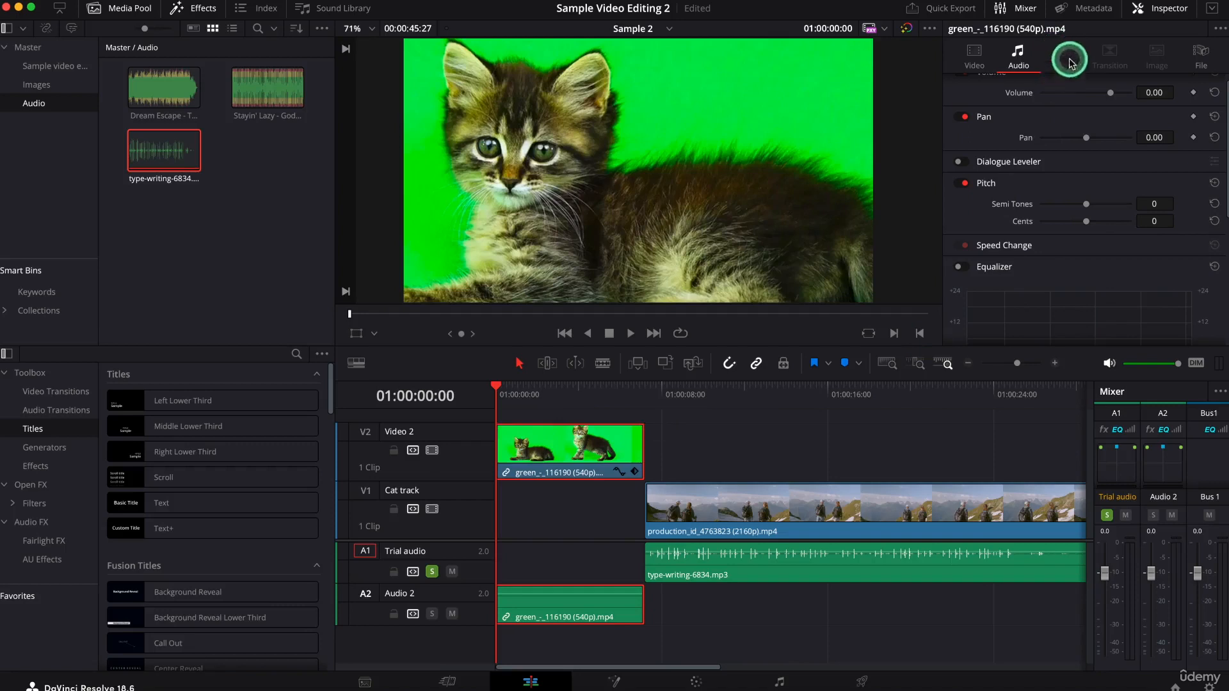
pyautogui.click(972, 59)
pyautogui.click(1017, 55)
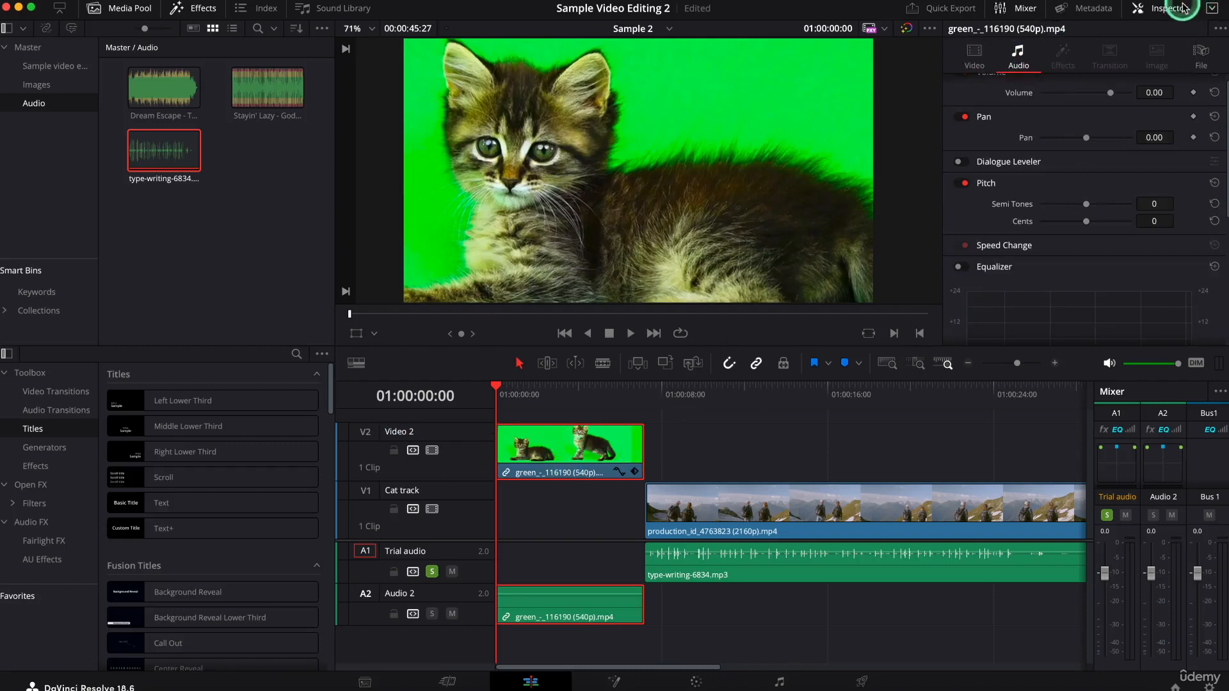
# Select the hikers clip and the type-writing-6834.mp3 clip in turn to compare which inspector settings each one offers
pyautogui.click(720, 508)
pyautogui.click(770, 557)
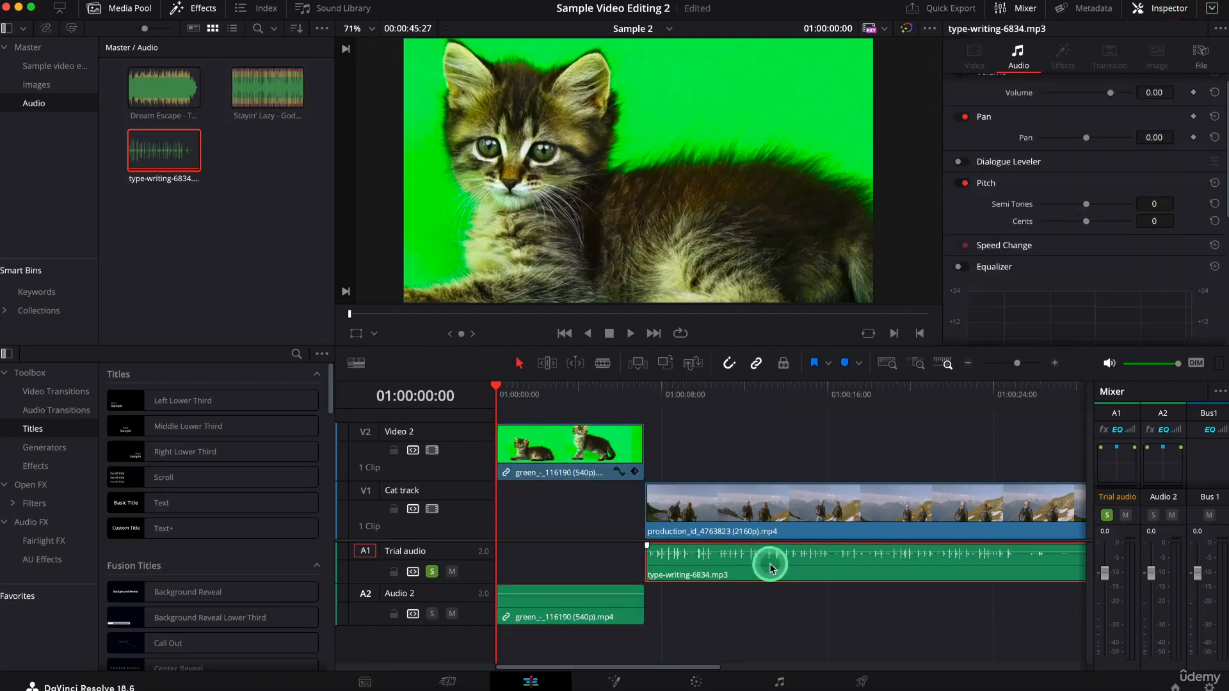
pyautogui.click(744, 514)
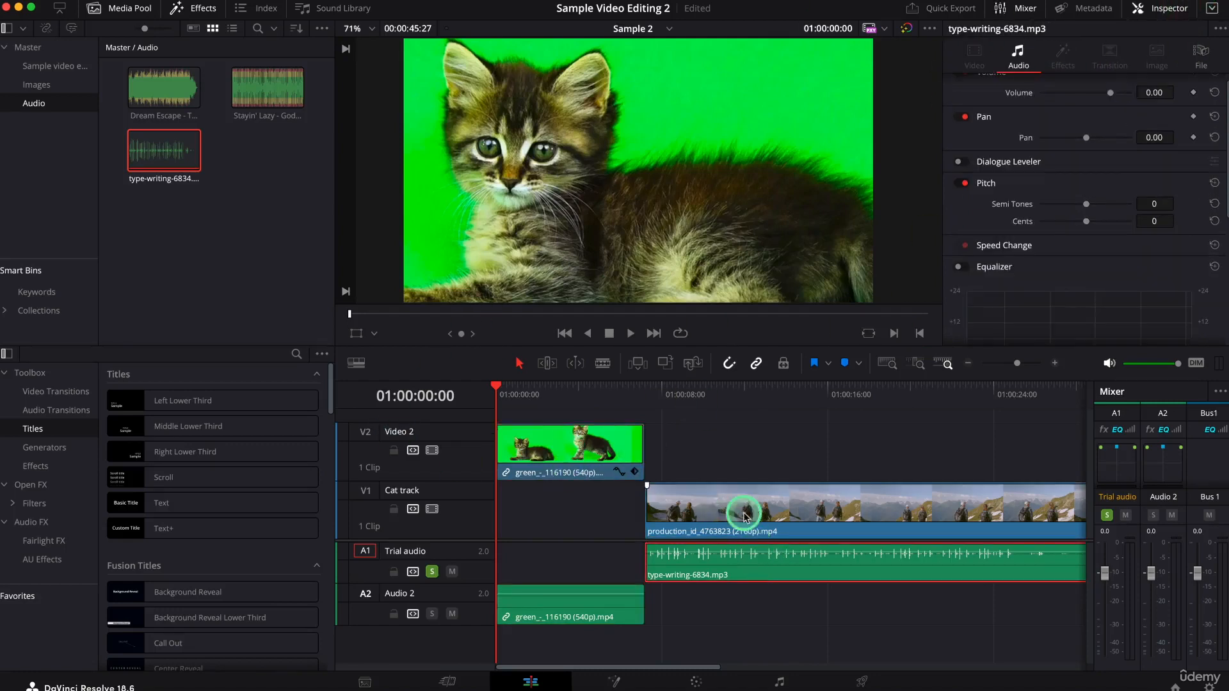
pyautogui.click(751, 547)
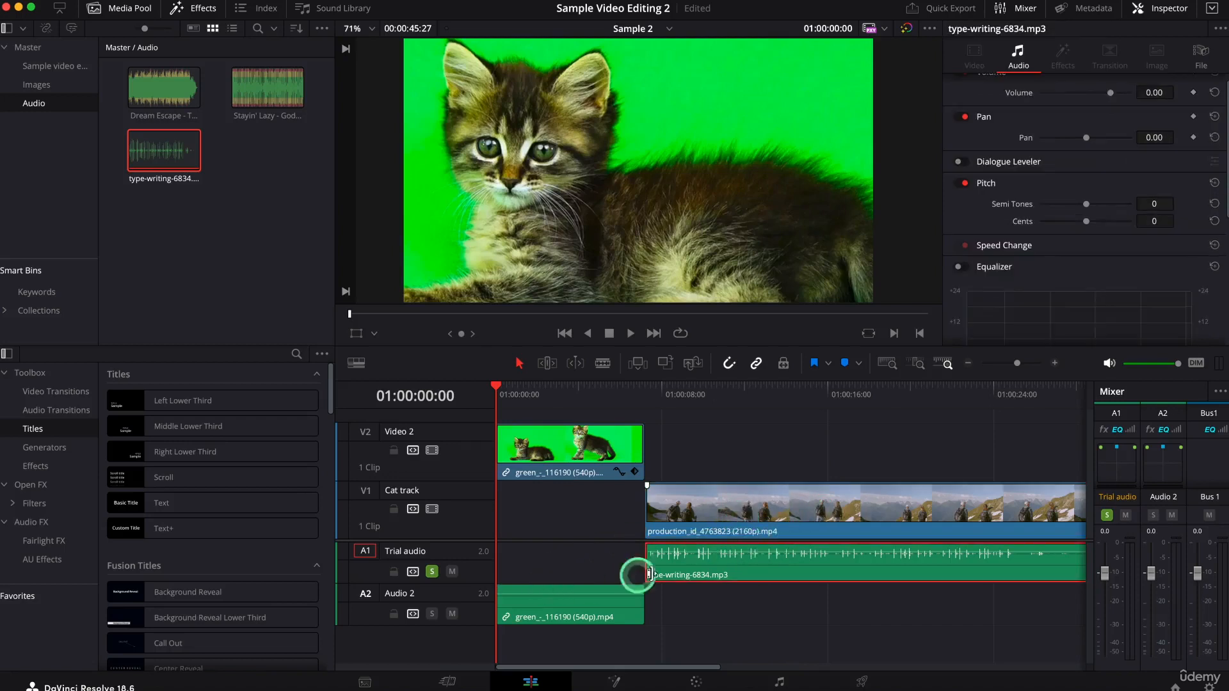